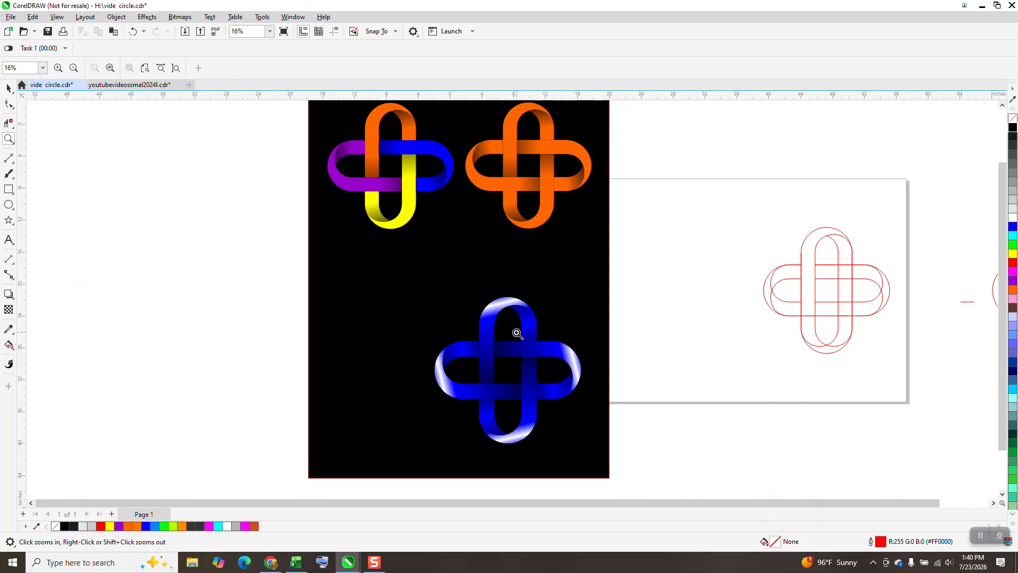
- Move the short stray red line 20 inches left onto the outlined cross design
scroll(640, 300, down, 1)
drag(729, 230, 827, 344)
scroll(623, 228, down, 2)
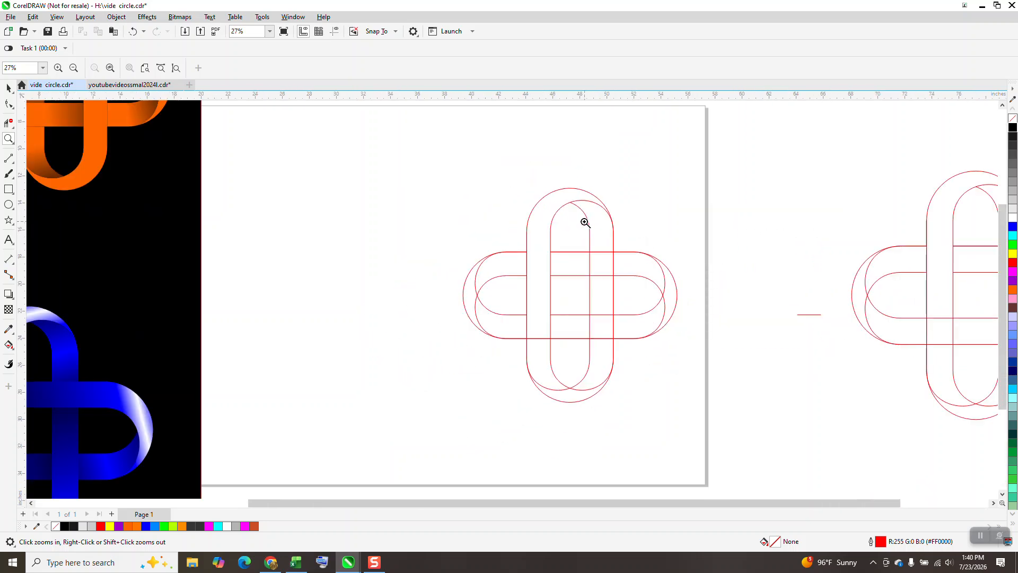
scroll(589, 222, down, 1)
click(11, 87)
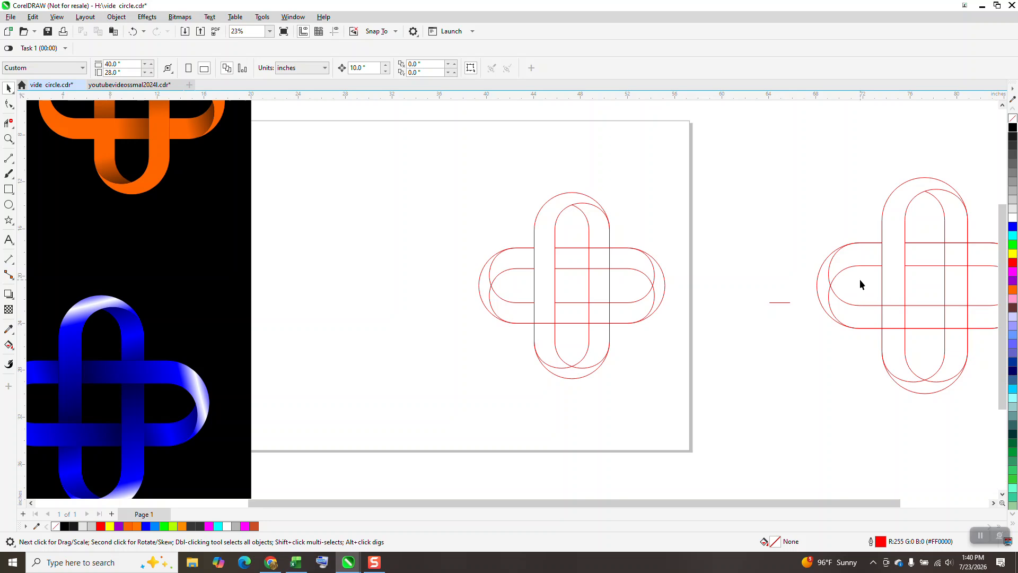
click(777, 302)
key(Left)
key(Left)
- Group the red cross outline with the short line and move the group 20 inches right, off the page
drag(434, 171, 745, 425)
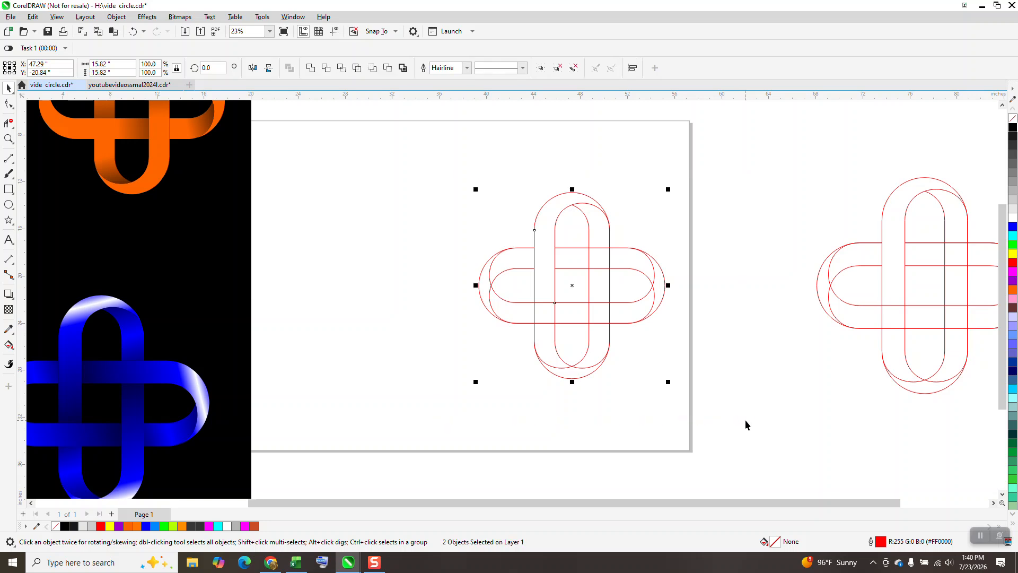
key(ctrl+g)
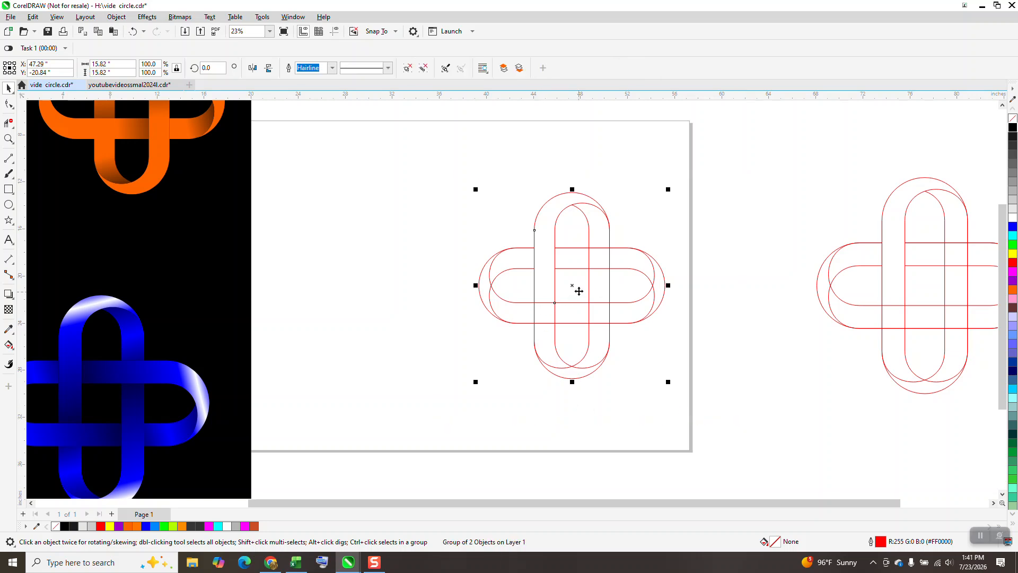
key(Right)
key(Right)
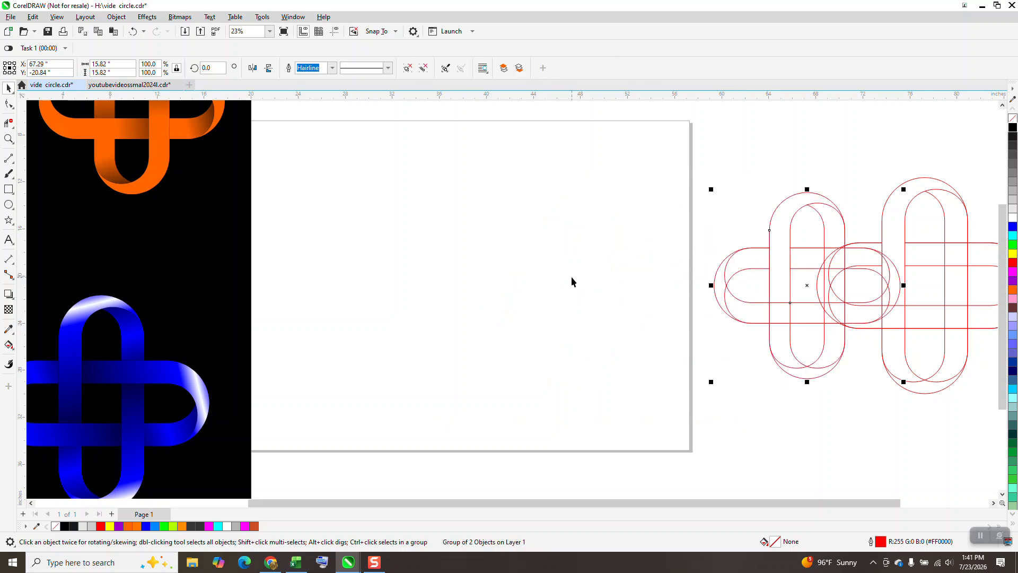
- Draw a rectangle about 16.95 by 6.22 inches on the empty page and round its corners fully to a 3.11 inch radius
click(8, 190)
drag(349, 236, 547, 309)
click(9, 104)
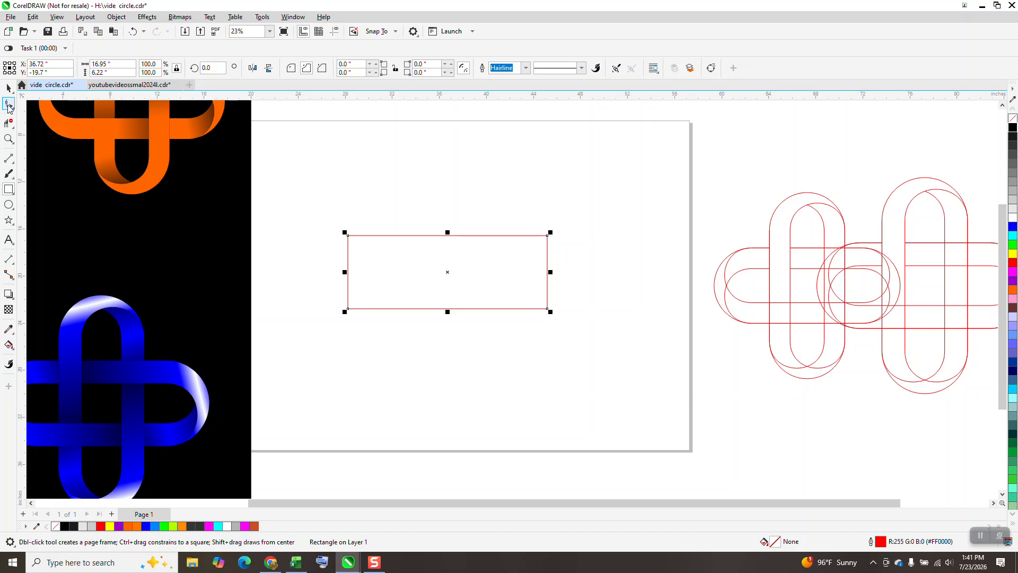
drag(351, 235, 461, 239)
click(291, 69)
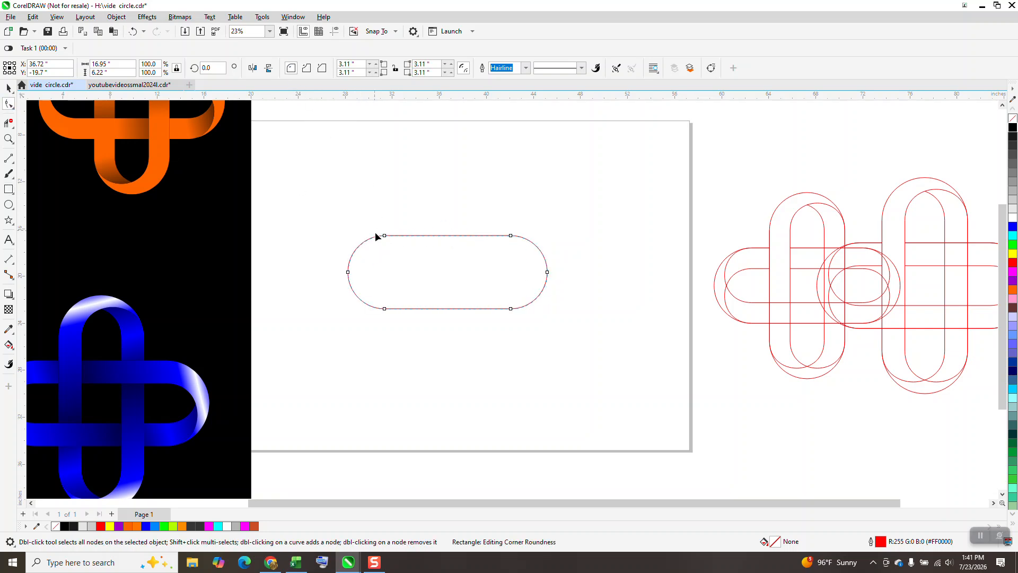
- Convert the rounded rectangle to curves and delete the middle node at each of its two ends
click(116, 16)
click(176, 293)
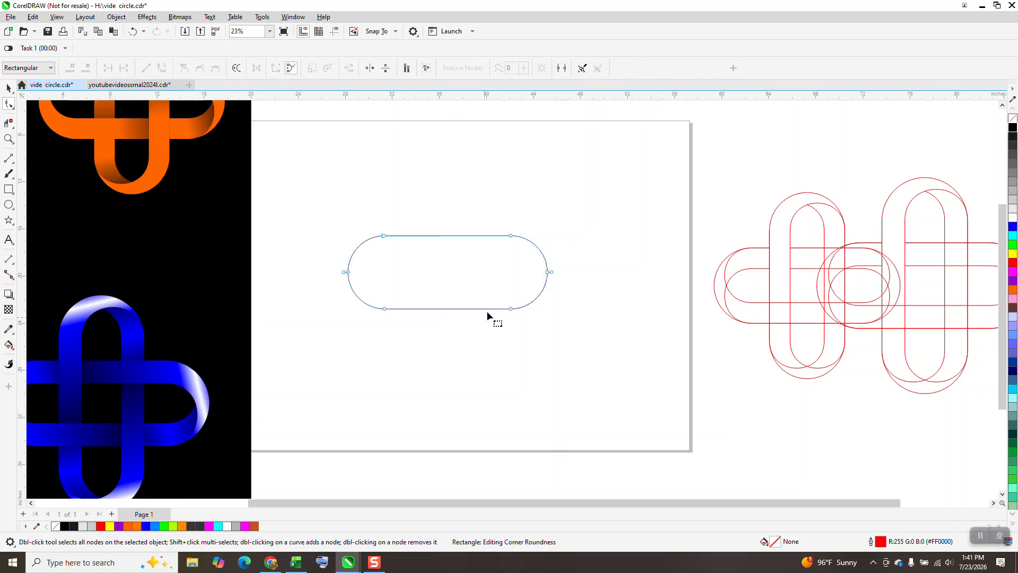
drag(312, 266, 551, 286)
key(Delete)
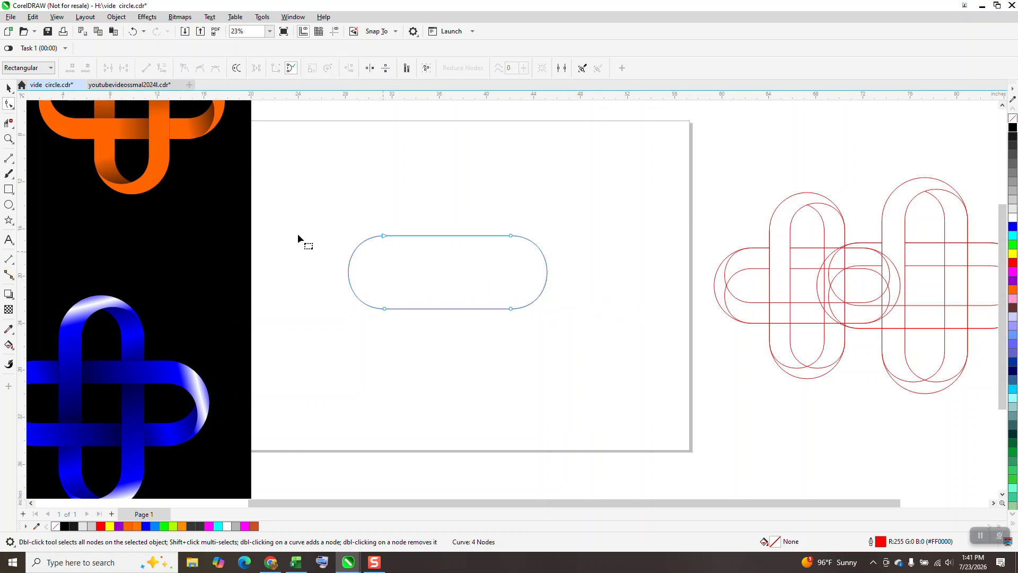
- Create a scaled-down copy of the rounded shape, about 12.88 by 4.74 inches, and align it to the original's bottom edge
key(space)
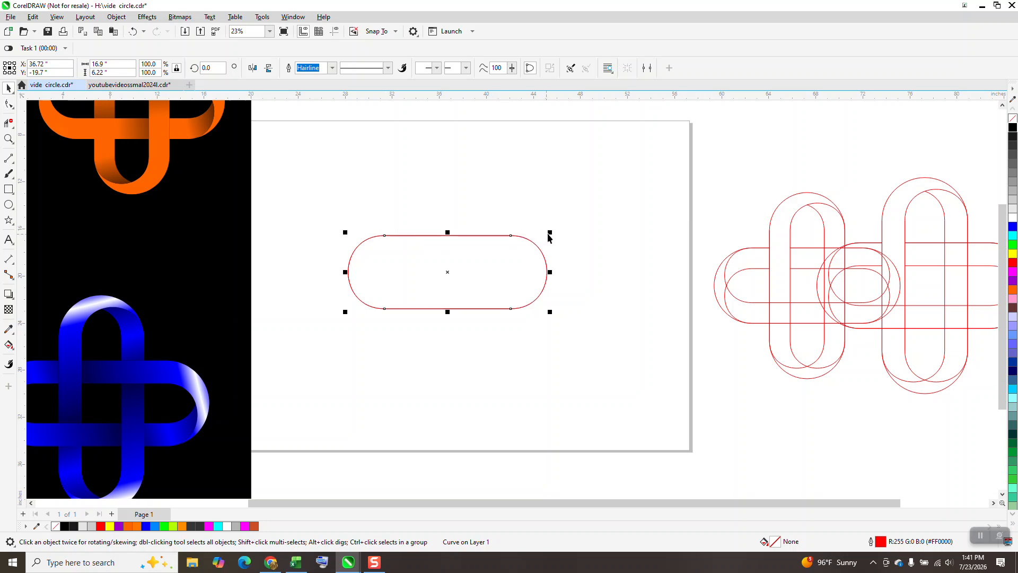
drag(549, 233, 525, 243)
drag(325, 205, 619, 376)
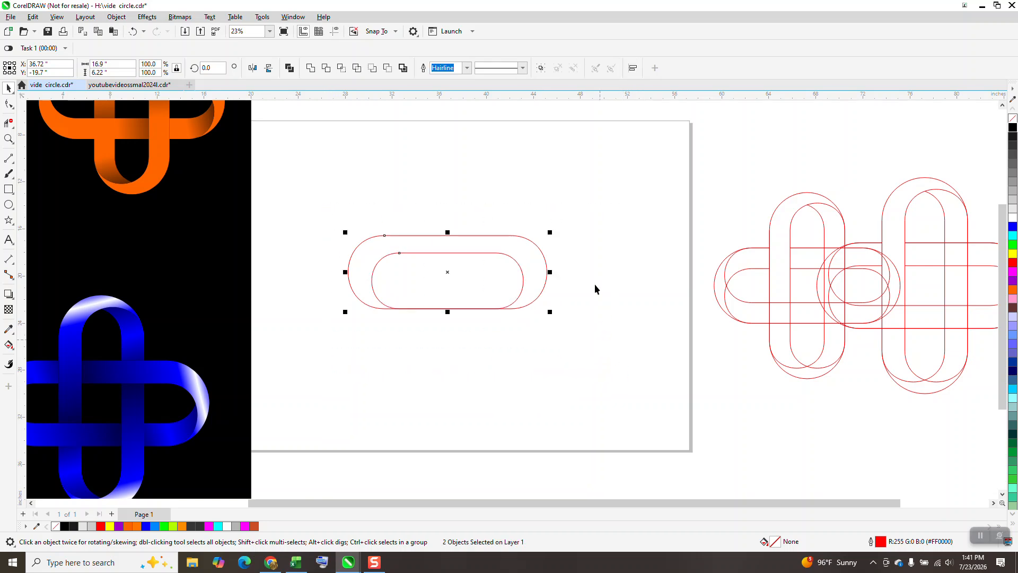
- Place a vertical guideline through the outer shape's left-hand nodes at X 31.35 inches
click(10, 139)
drag(330, 217, 621, 353)
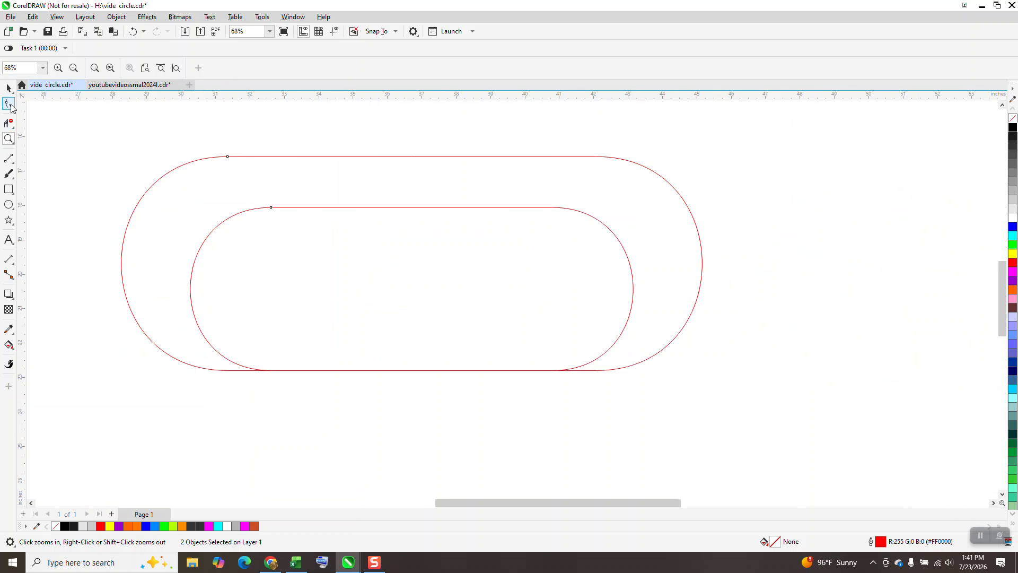
click(9, 104)
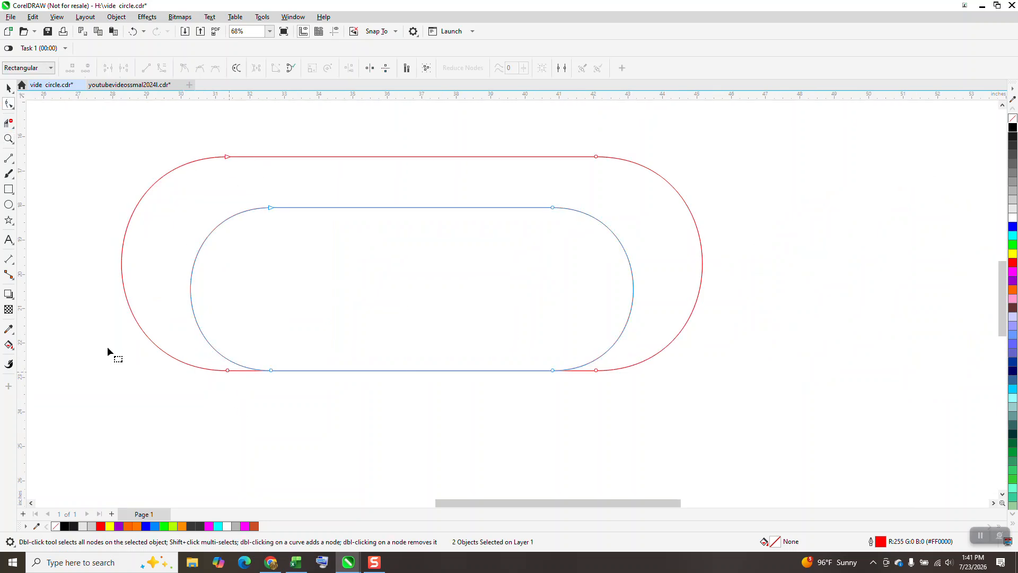
drag(211, 388, 227, 370)
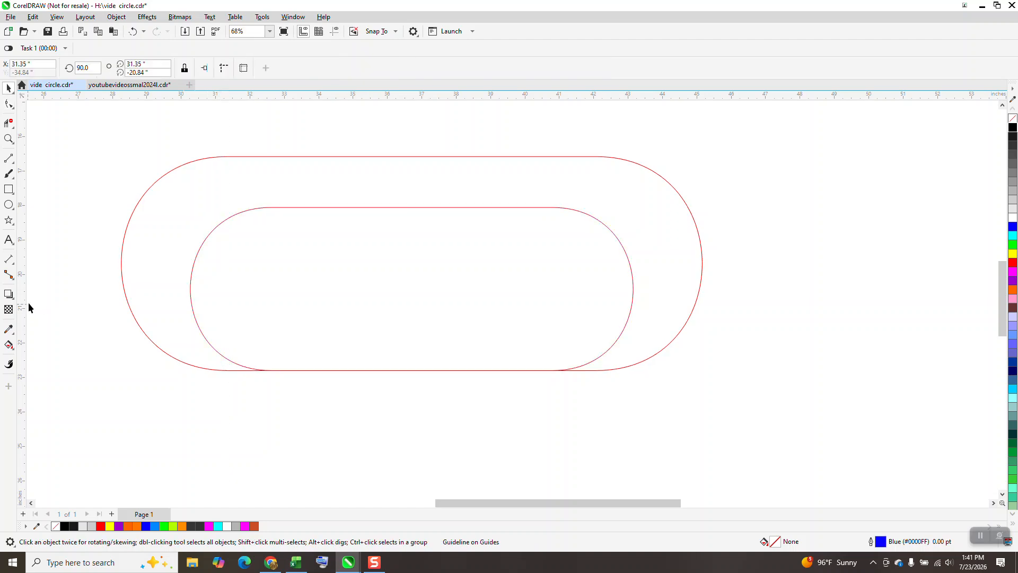
- Show the guidelines and delete the extra one just right of the guideline through the outer shape's left-hand nodes
click(607, 370)
click(334, 31)
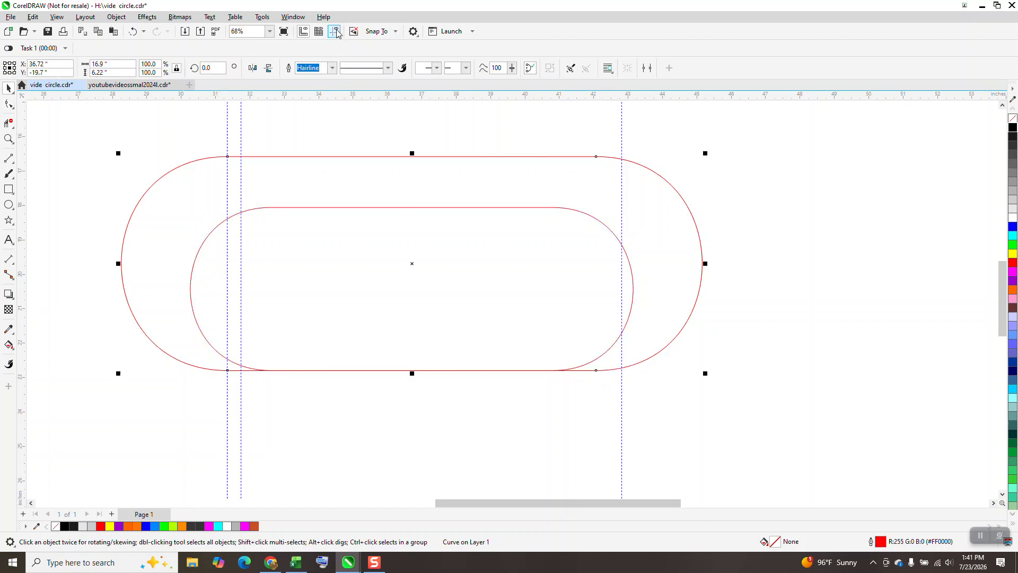
click(242, 307)
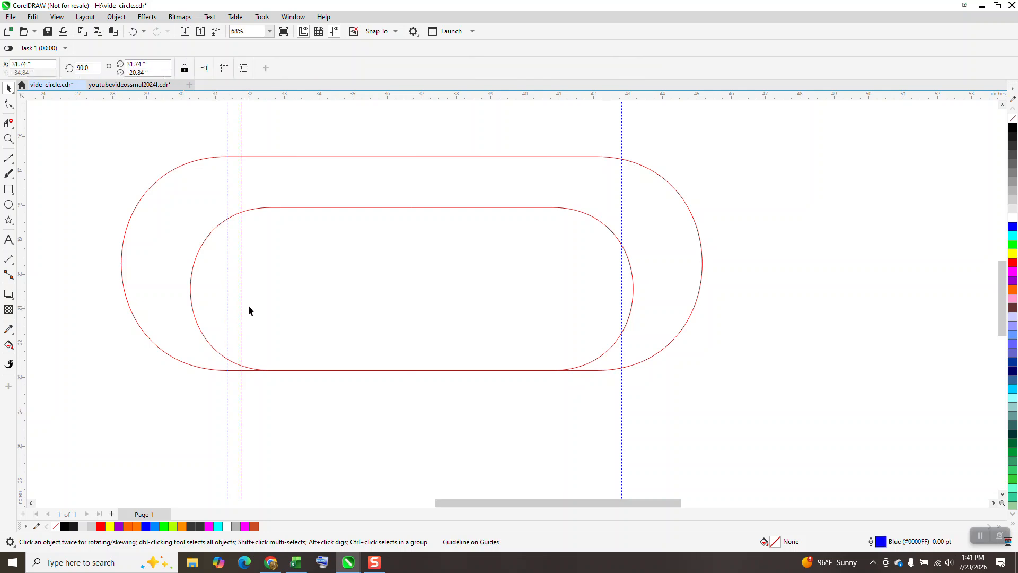
key(Delete)
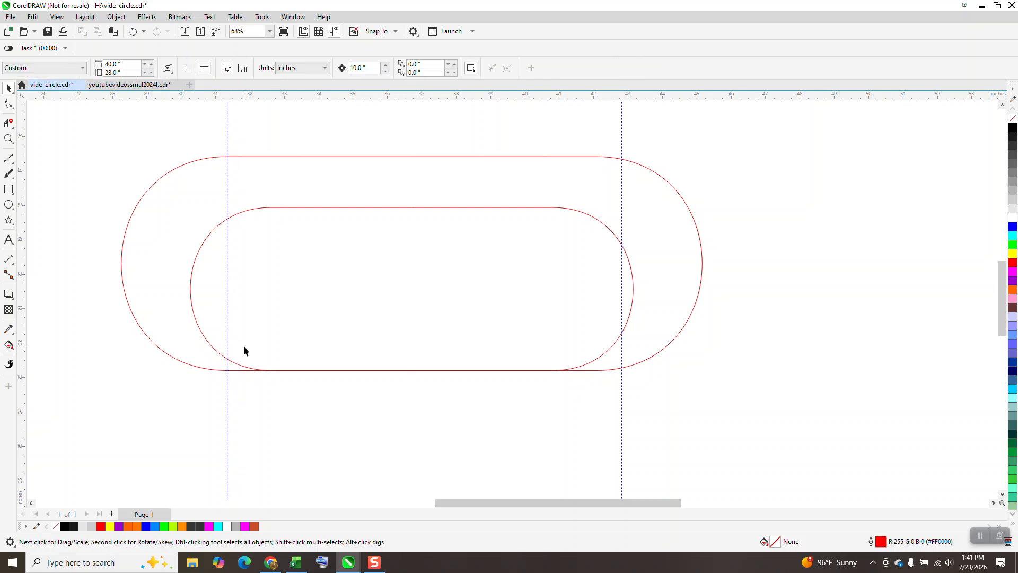
- Move the right guideline onto the outer shape's right-hand nodes at X 42.08 inches
click(215, 369)
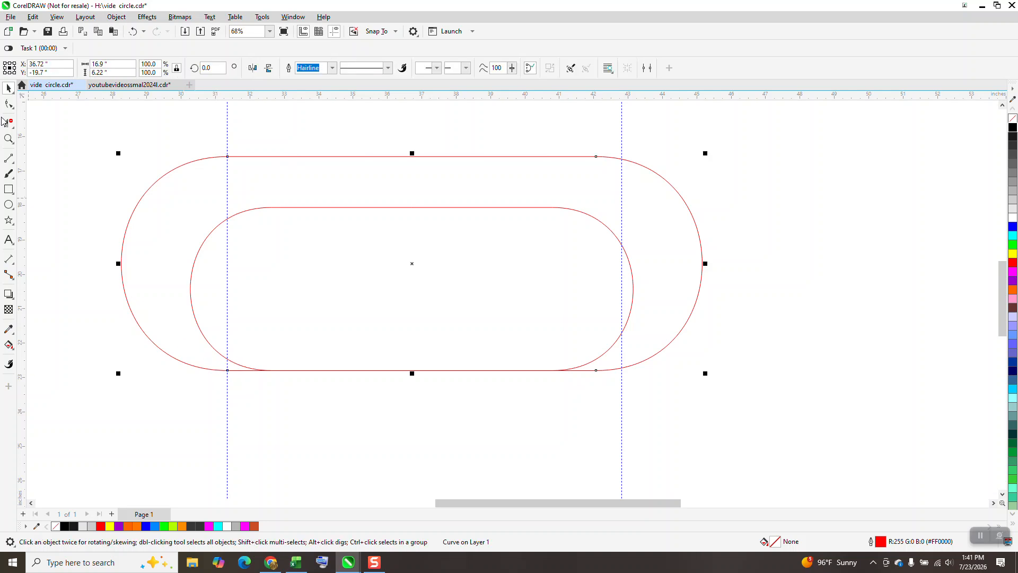
click(8, 104)
click(621, 377)
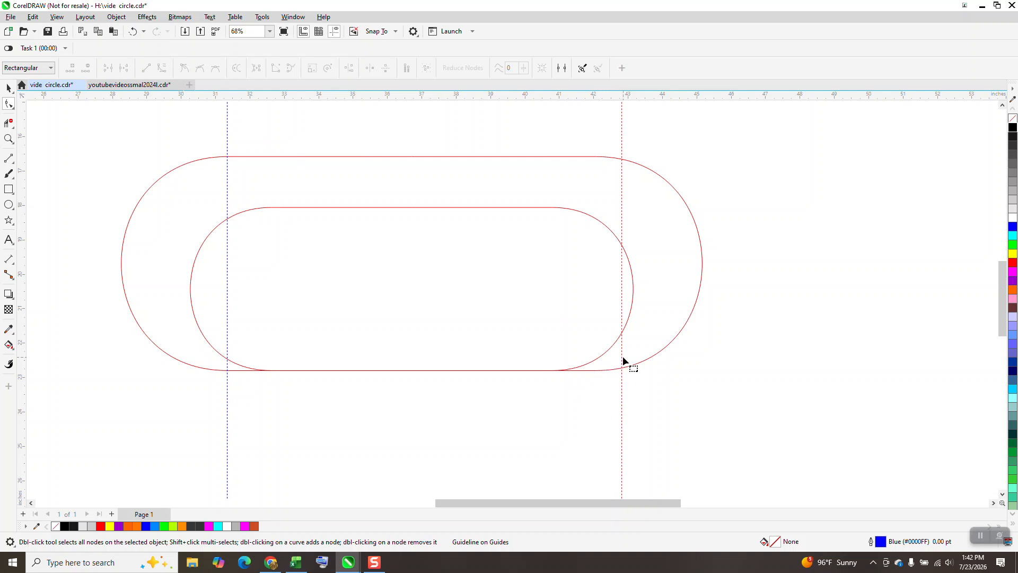
click(8, 88)
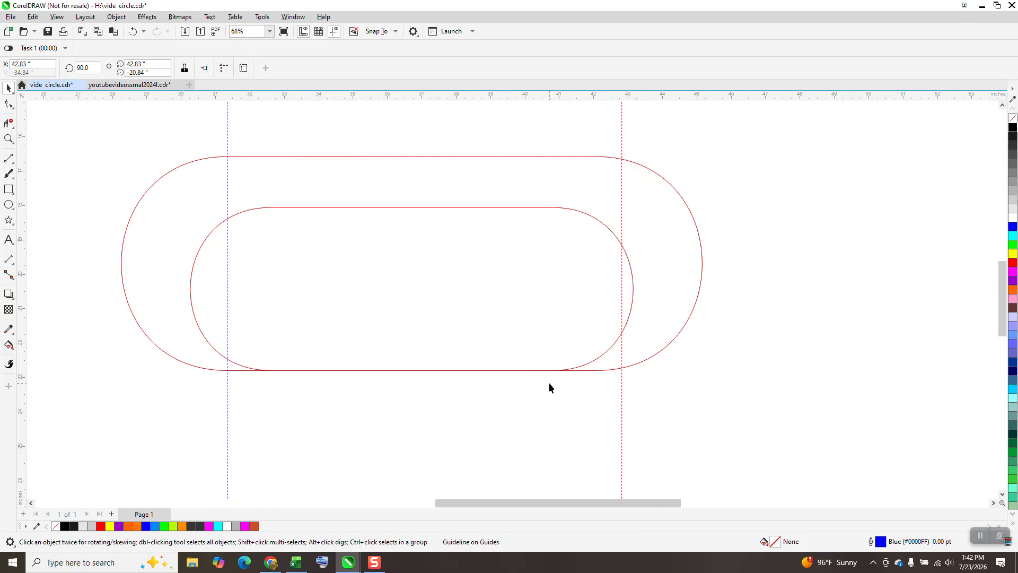
drag(621, 376, 598, 371)
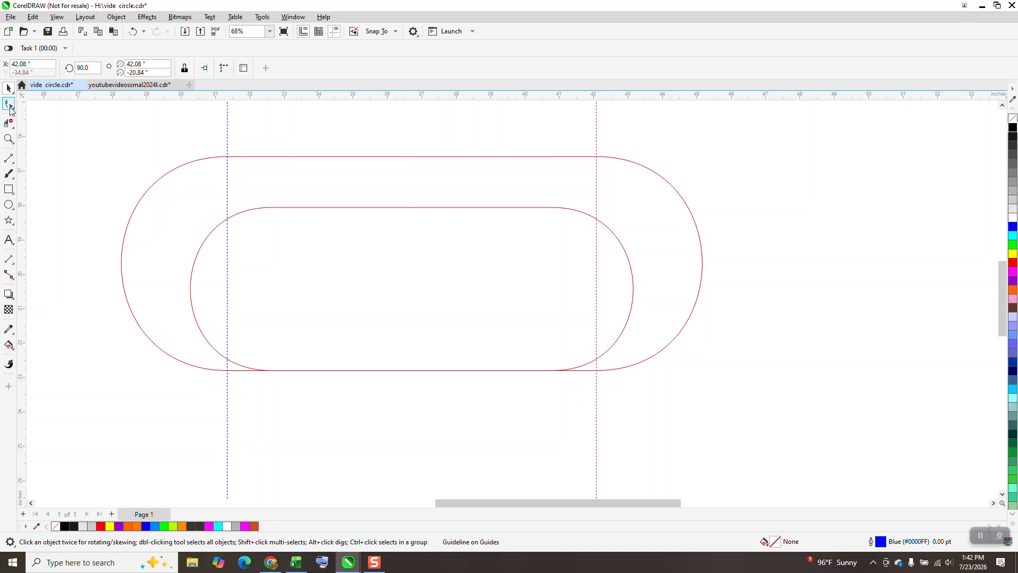
- Stretch the inner shape by moving its right and left node pairs onto the two vertical guidelines
click(306, 208)
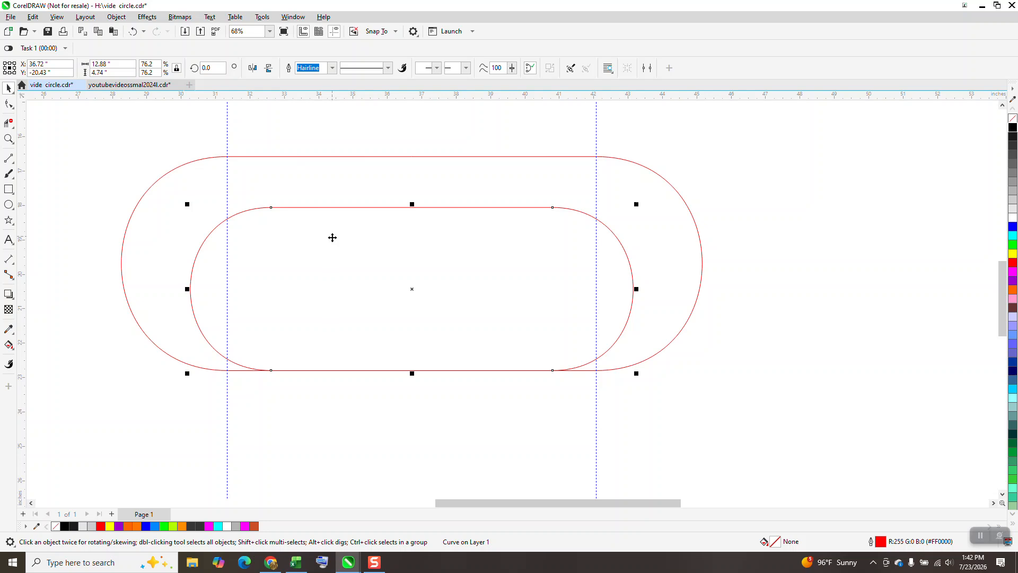
click(9, 104)
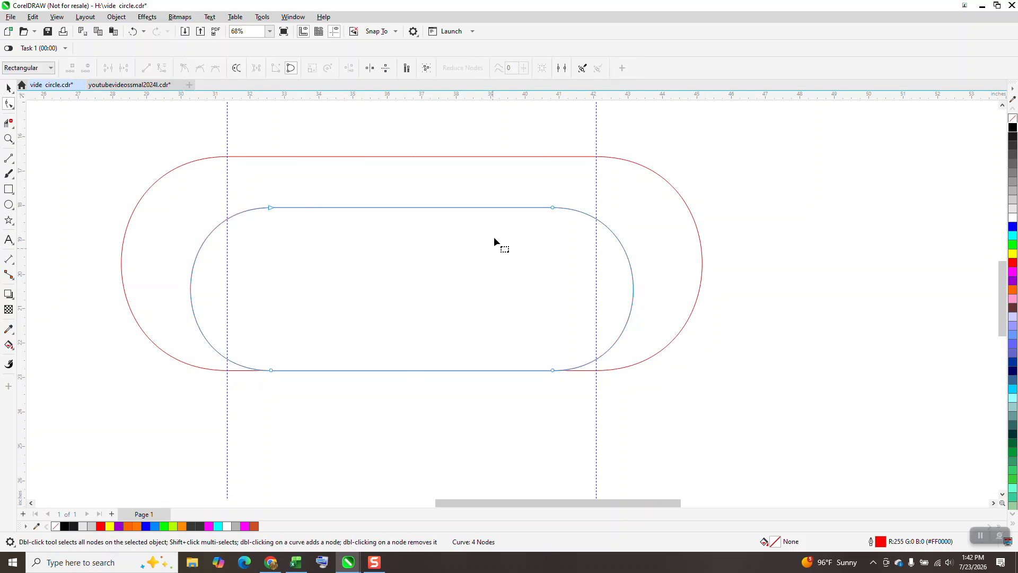
drag(507, 194, 677, 427)
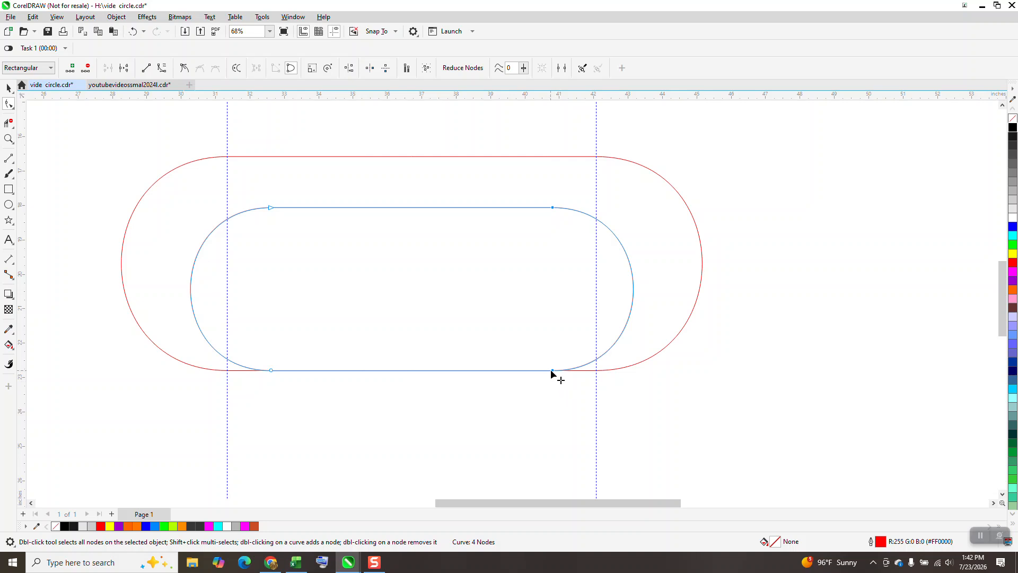
drag(552, 369, 596, 371)
drag(299, 184, 230, 370)
scroll(192, 405, down, 1)
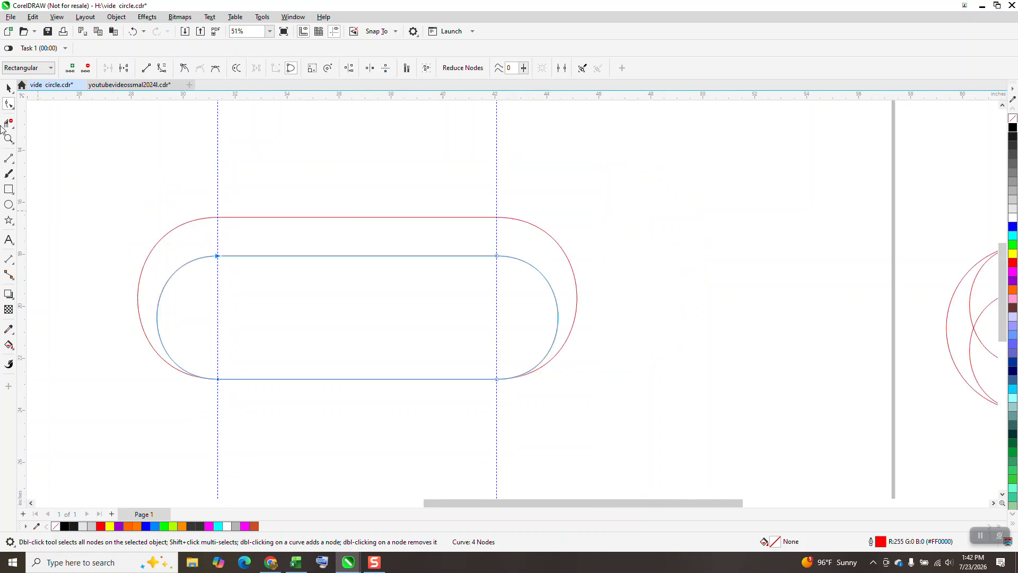
- Duplicate the inner shape and align the copy with the outer shape's top edge
click(9, 88)
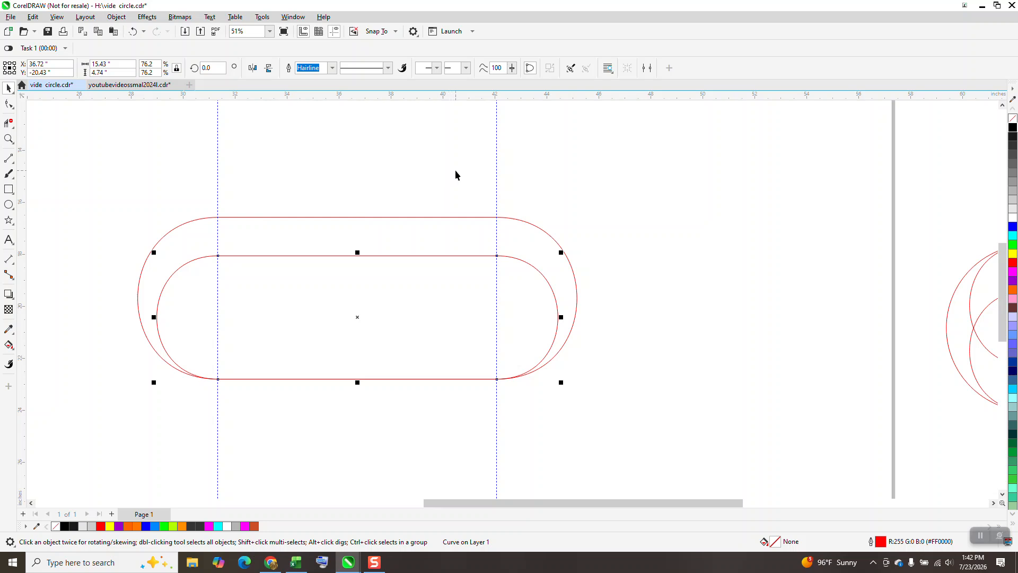
shift+click(456, 218)
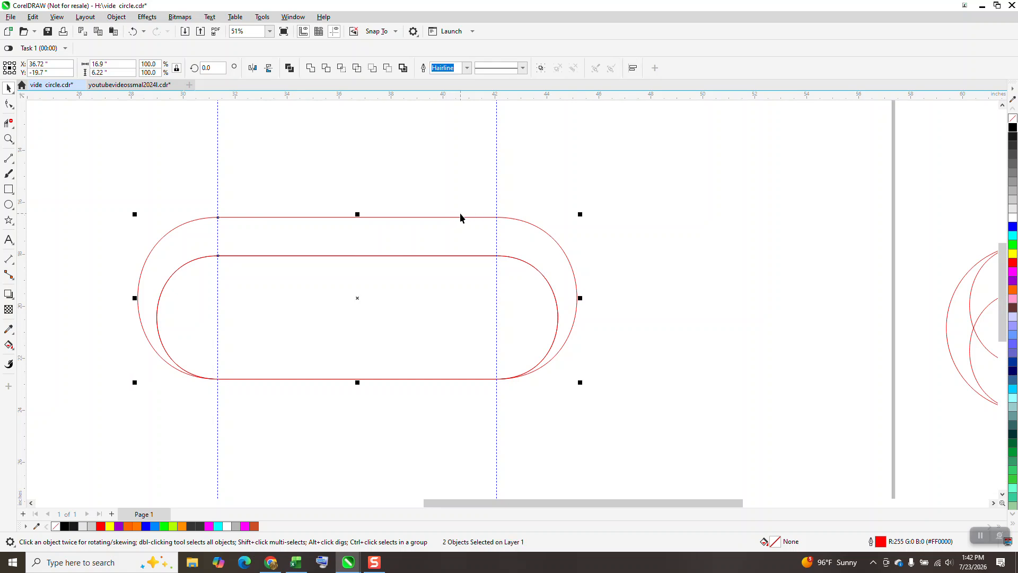
key(e)
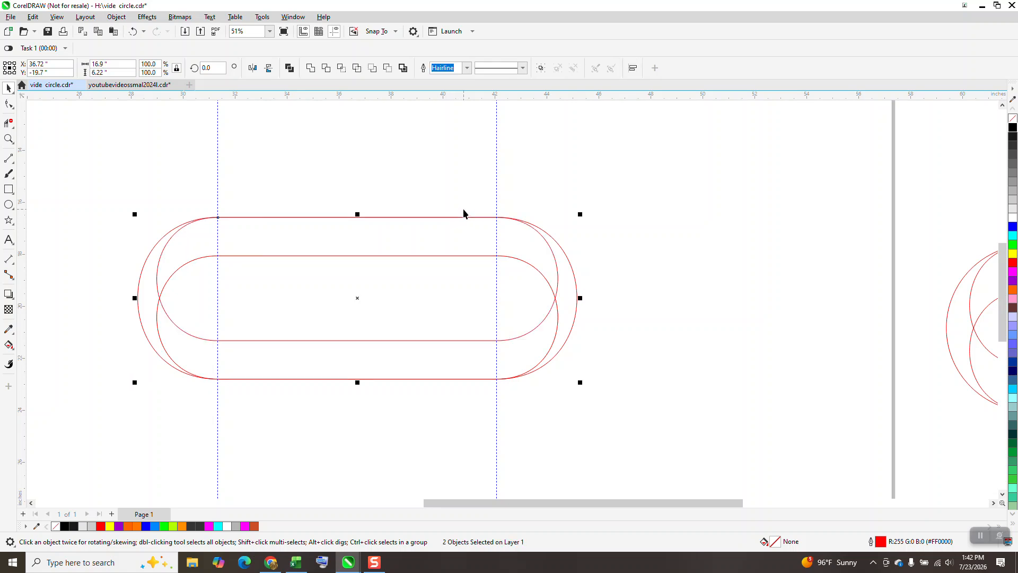
- Group the three rounded shapes and center the group on the page
scroll(458, 231, down, 1)
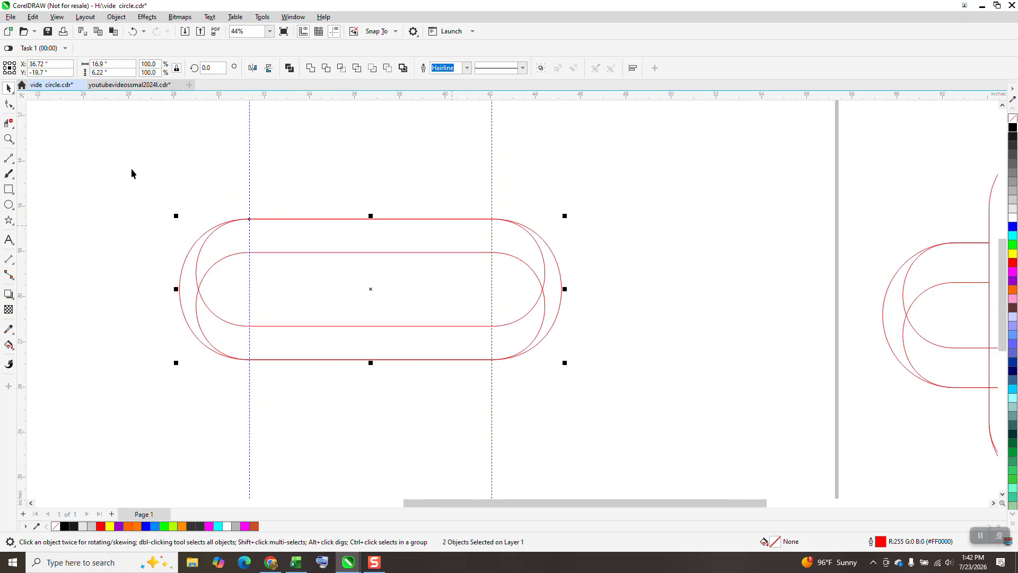
drag(84, 159, 640, 476)
key(ctrl+g)
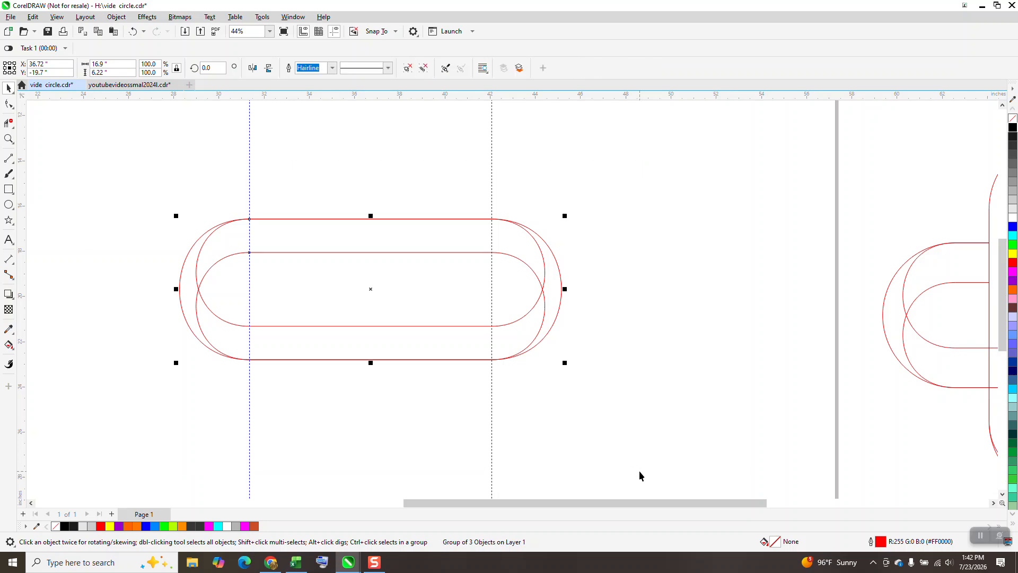
key(p)
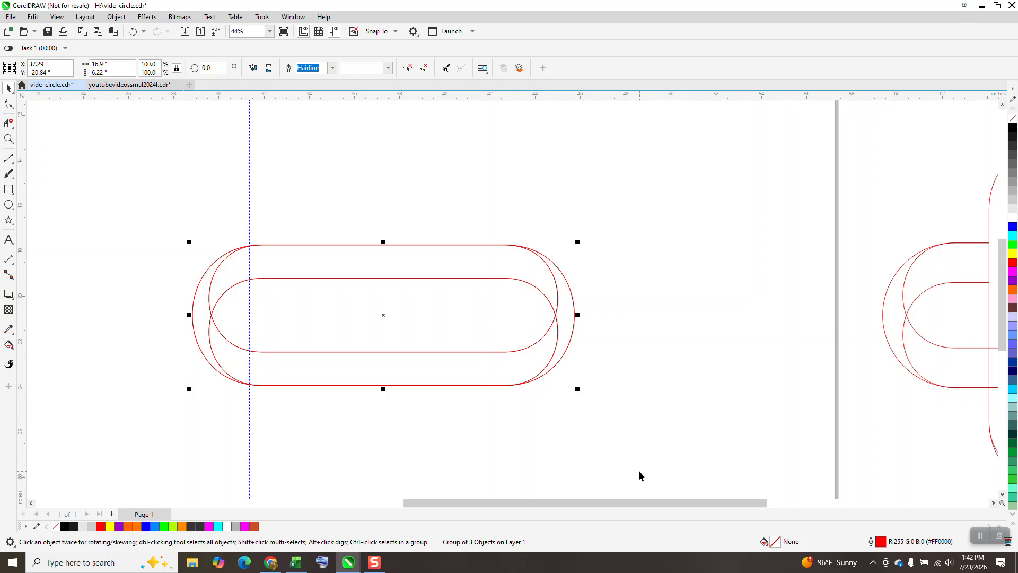
- Add a copy of the grouped shapes rotated by 90 degrees to form a cross
drag(217, 69, 176, 67)
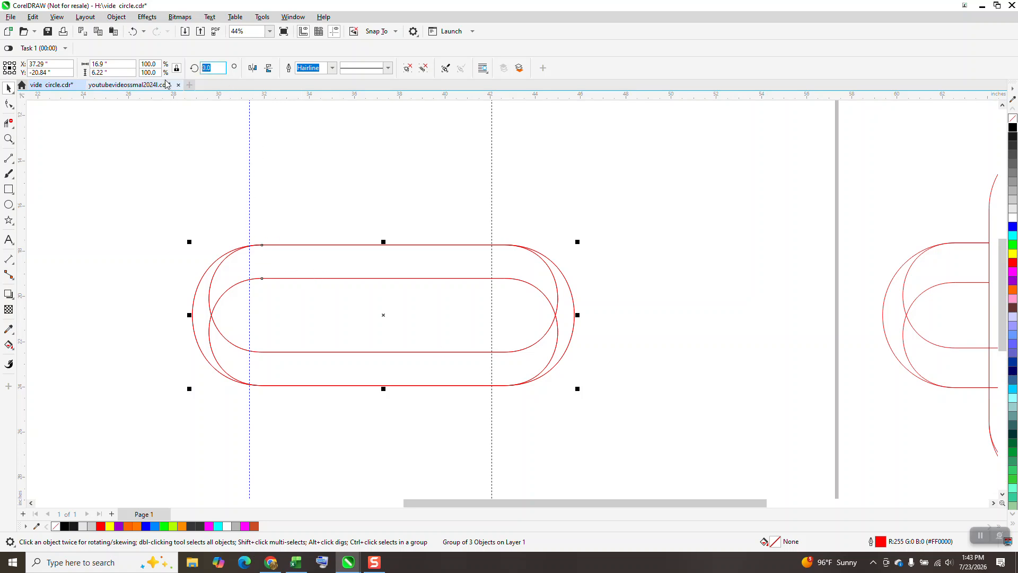
text(90)
key(Return)
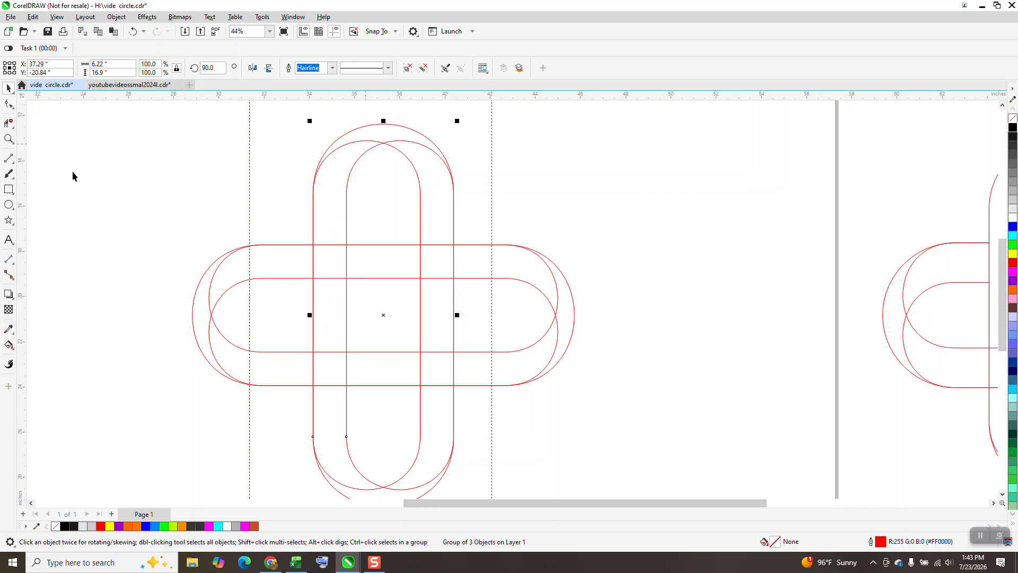
- Delete the vertical loop's upper-left inner arc and the horizontal lines crossing its left band, and group the two loops
click(8, 123)
click(354, 142)
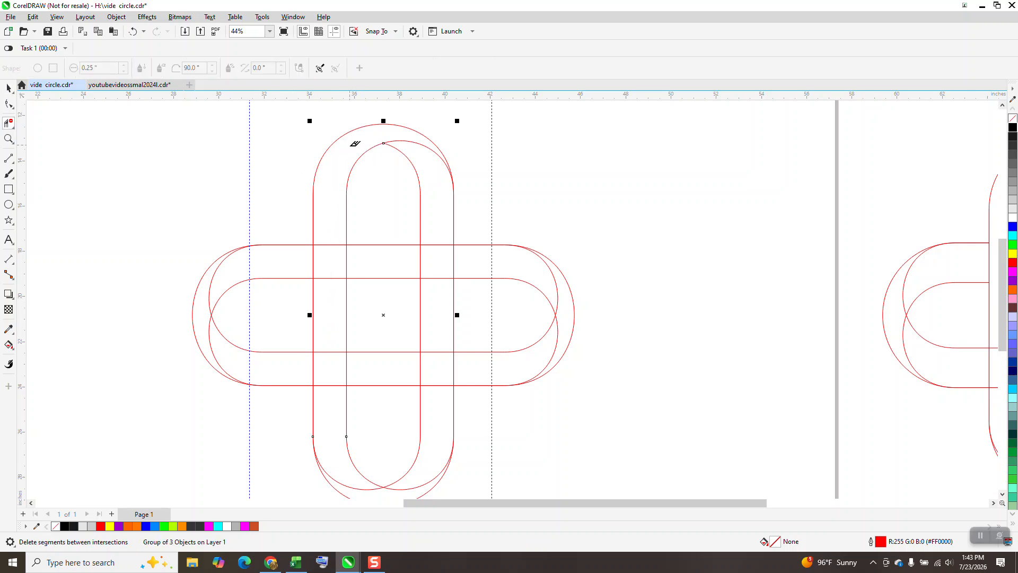
drag(331, 222, 334, 287)
scroll(285, 332, down, 2)
key(space)
drag(208, 167, 566, 493)
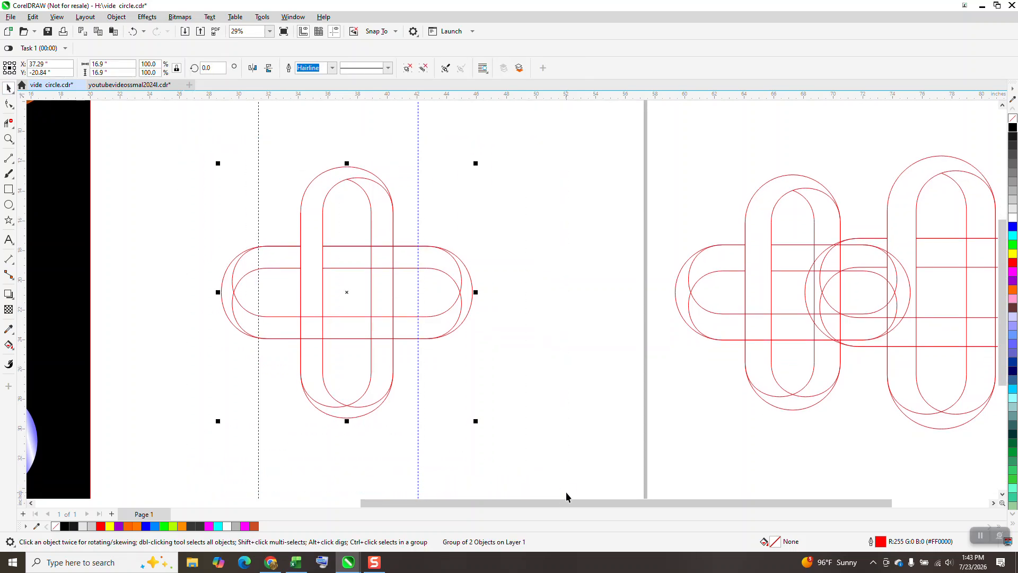
- Fill the vertical loop's long left band and its short upper-right band with purple and no outline using Smart Fill
click(13, 353)
click(42, 340)
click(120, 67)
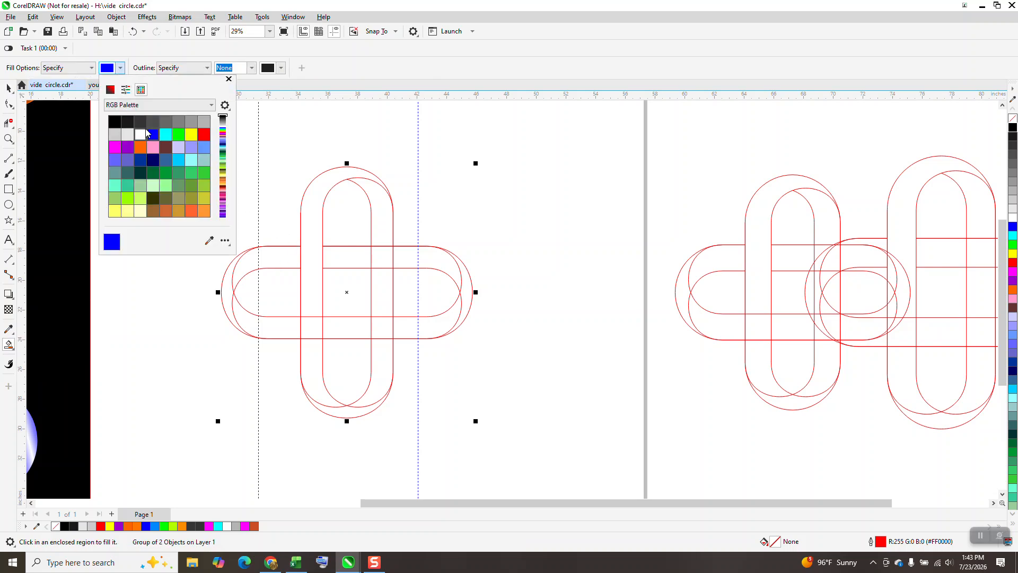
click(128, 146)
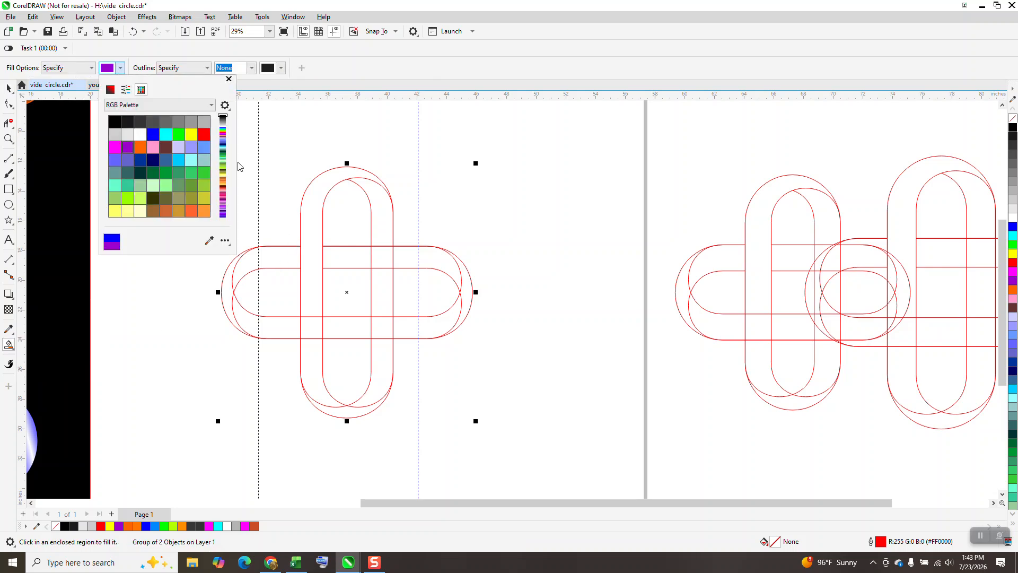
click(320, 193)
click(383, 212)
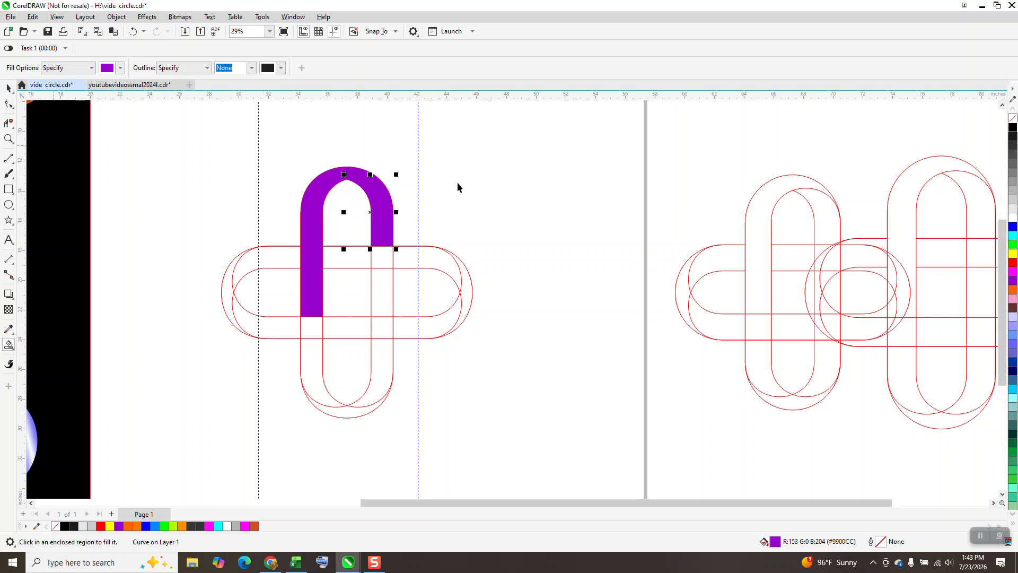
- Apply a linear fountain fill along the arch's short right band and set its lower node to black
key(space)
click(14, 353)
click(37, 345)
drag(375, 203, 363, 155)
click(9, 139)
drag(329, 155, 484, 341)
click(8, 346)
drag(470, 269, 482, 334)
drag(1013, 128, 481, 330)
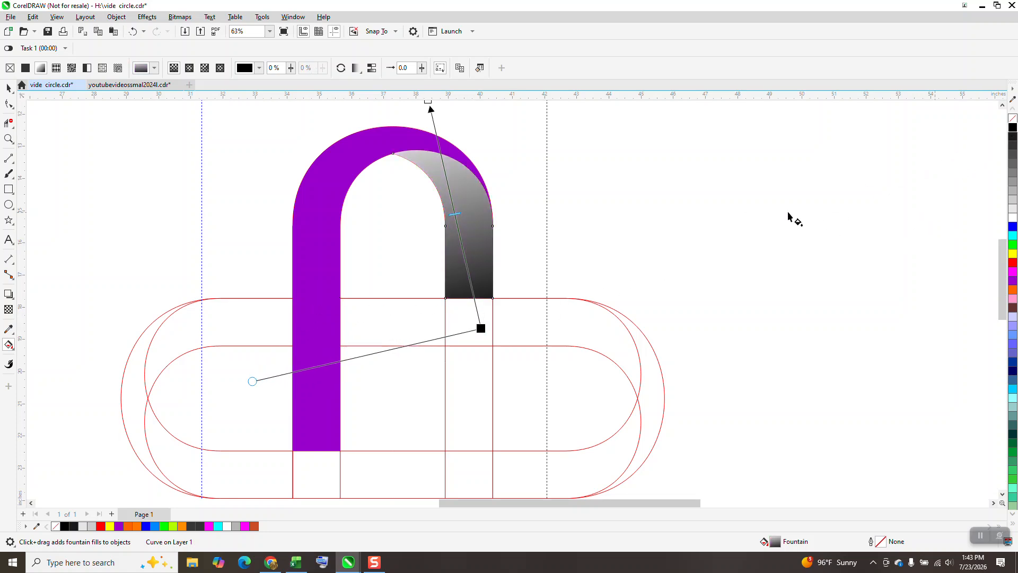
- Set the upper node of the short right band's fountain fill to black and add two purple stops between the ends
scroll(711, 286, down, 1)
drag(1012, 139, 497, 144)
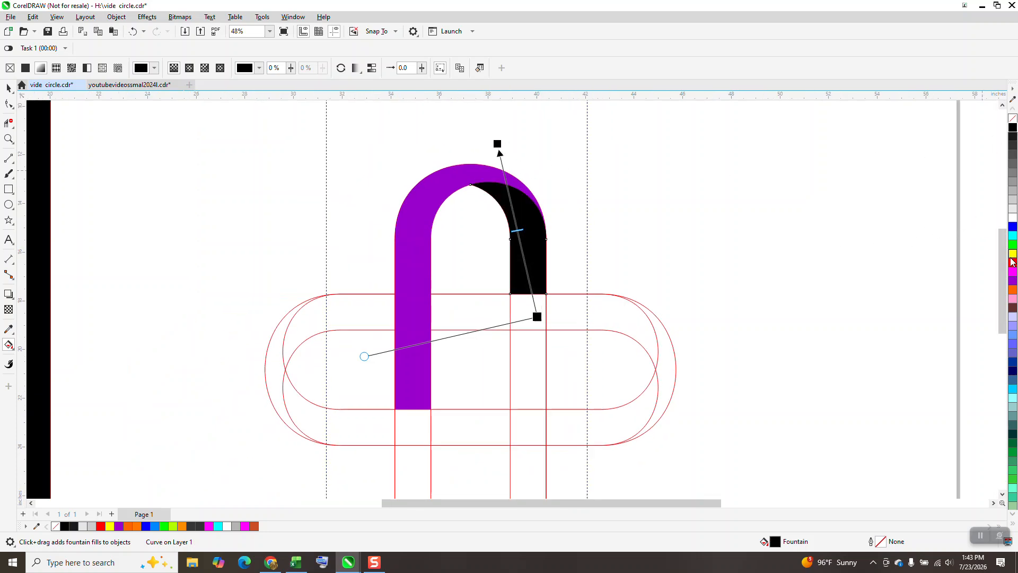
drag(1013, 281, 514, 220)
drag(1012, 280, 524, 260)
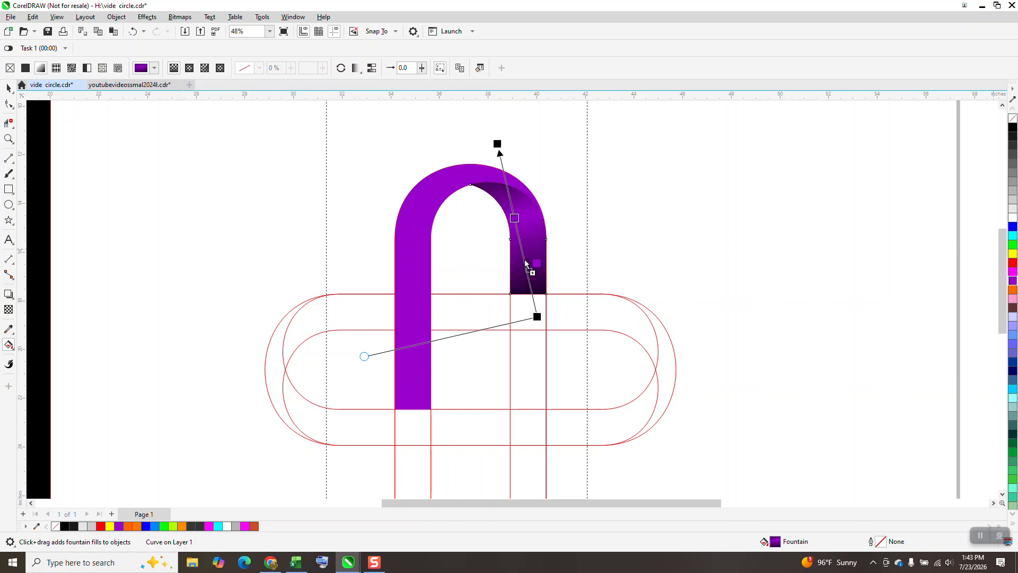
- Give the long left band a purple-to-black fountain fill that darkens only toward its lower end
click(420, 266)
drag(416, 259, 409, 442)
drag(1013, 129, 414, 446)
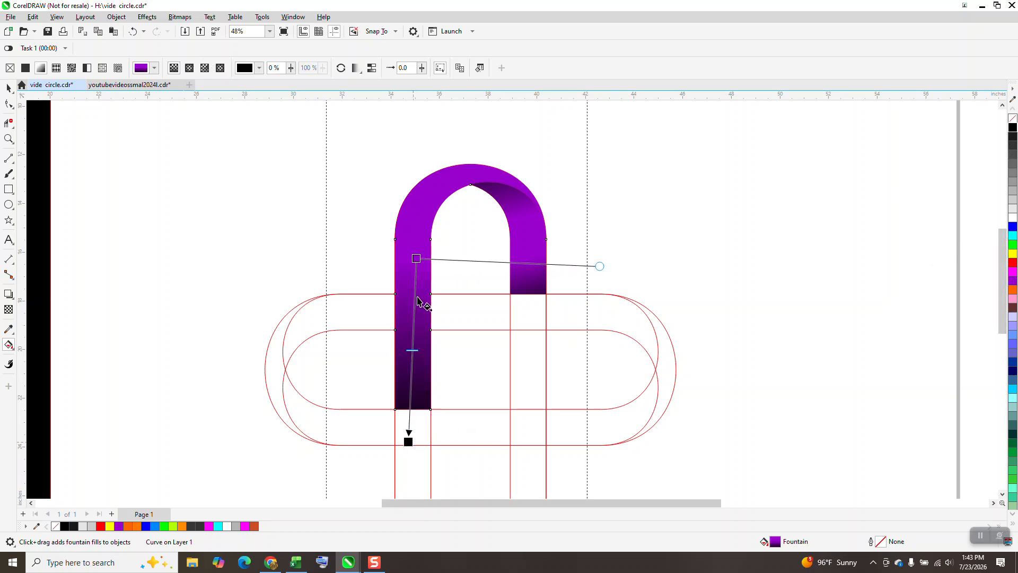
drag(416, 259, 410, 327)
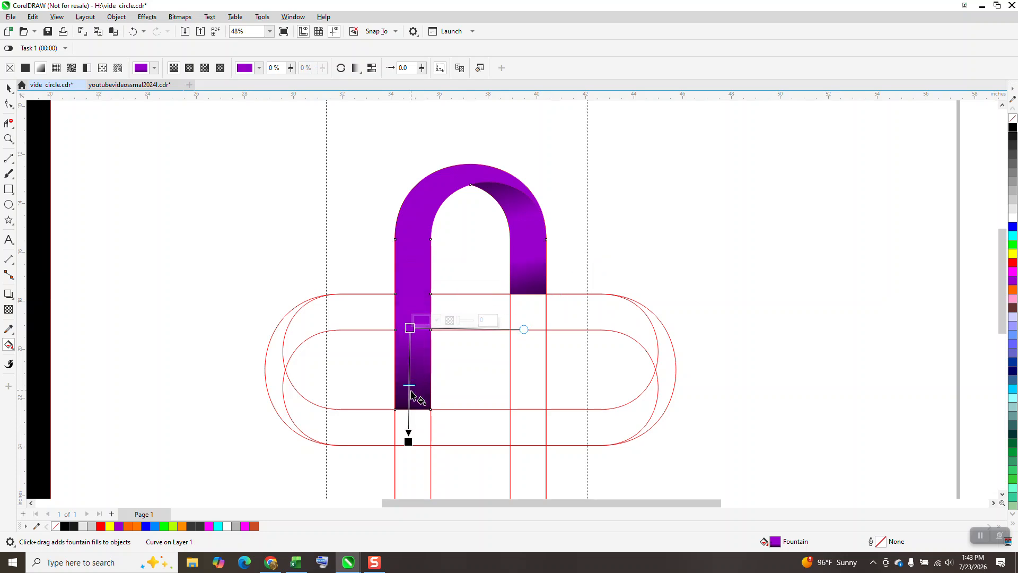
drag(409, 386, 409, 395)
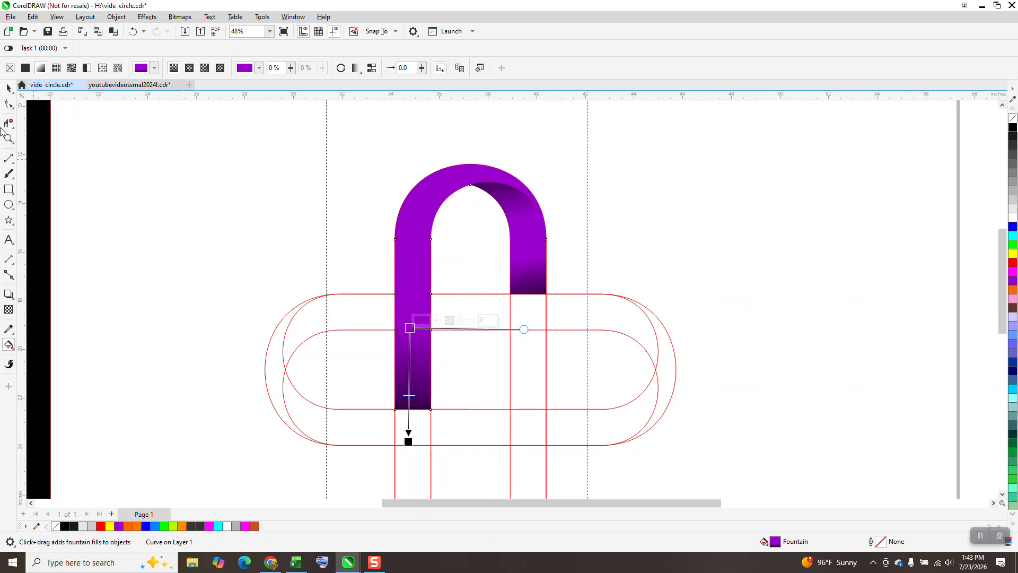
- Move the red outline group 30 inches to the right, and group the two filled ribbon pieces
click(9, 87)
click(627, 336)
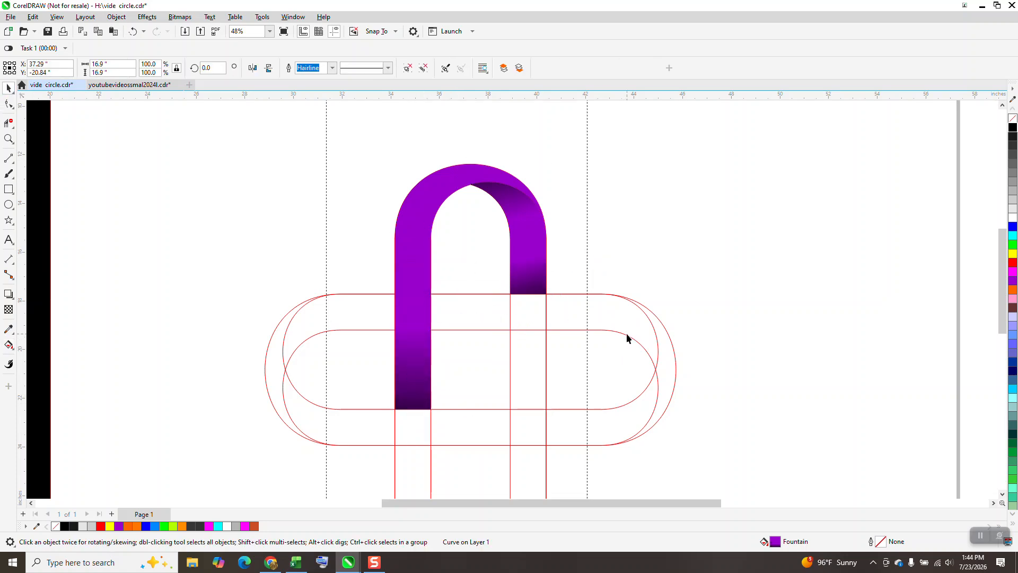
key(Right)
key(Right)
key(Right)
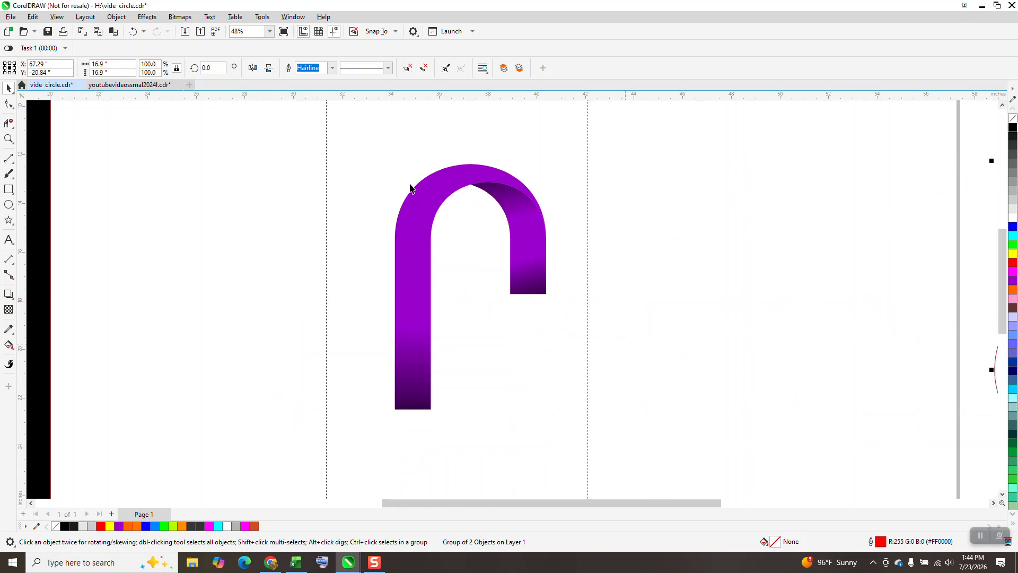
drag(345, 142, 690, 475)
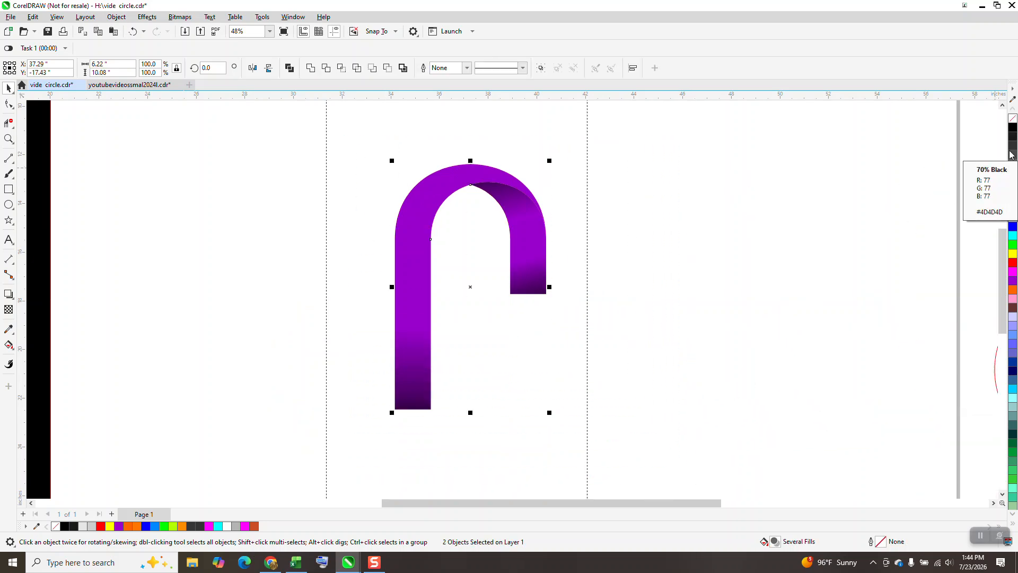
key(ctrl+g)
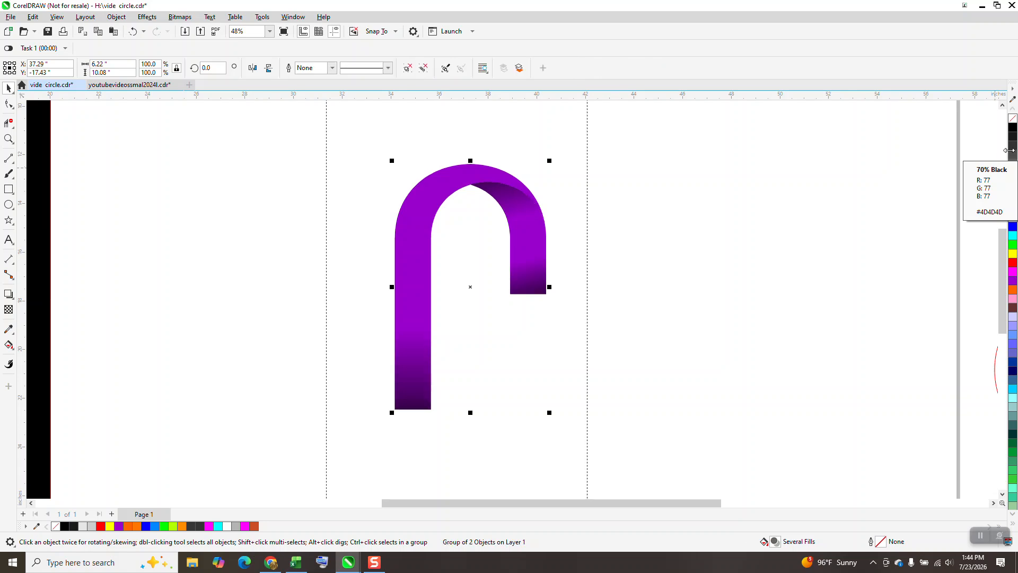
- Add three copies of the purple ribbon group, each rotated a further 90 degrees, to form the interlaced cross
click(210, 68)
text(90)
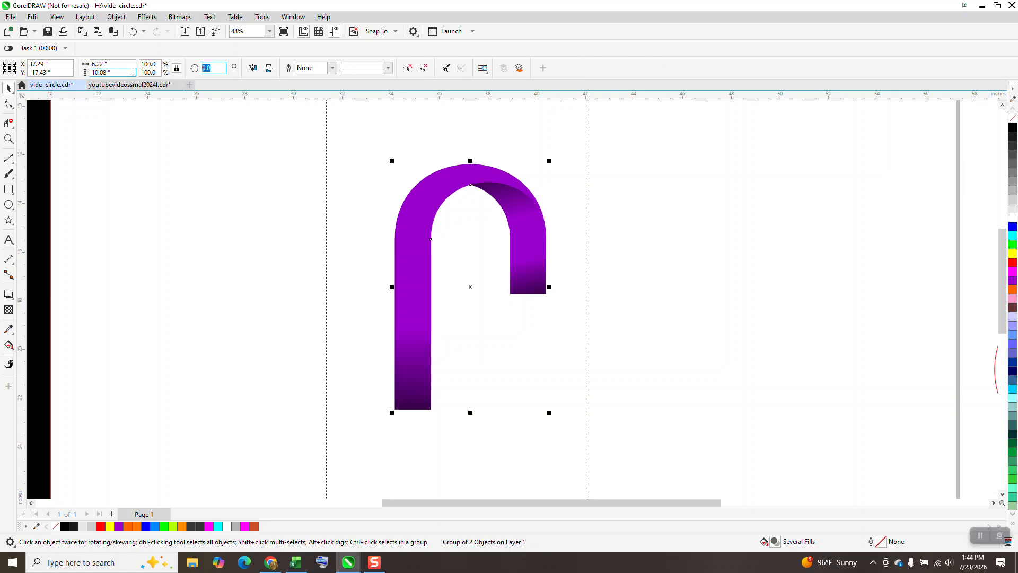
key(Return)
key(ctrl+r)
key(ctrl+r)
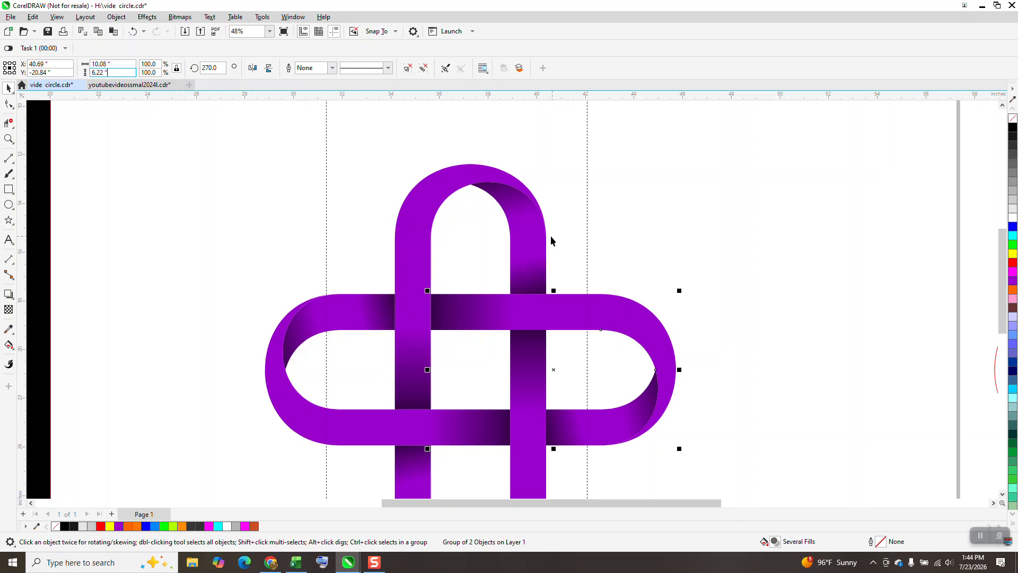
- Delete the three rotated copies, keeping only the original ribbon group
click(533, 459)
key(Delete)
click(660, 387)
key(Delete)
click(387, 425)
key(Delete)
- Move the purple start node of the long left band's fountain fill farther up the band
click(418, 341)
click(10, 345)
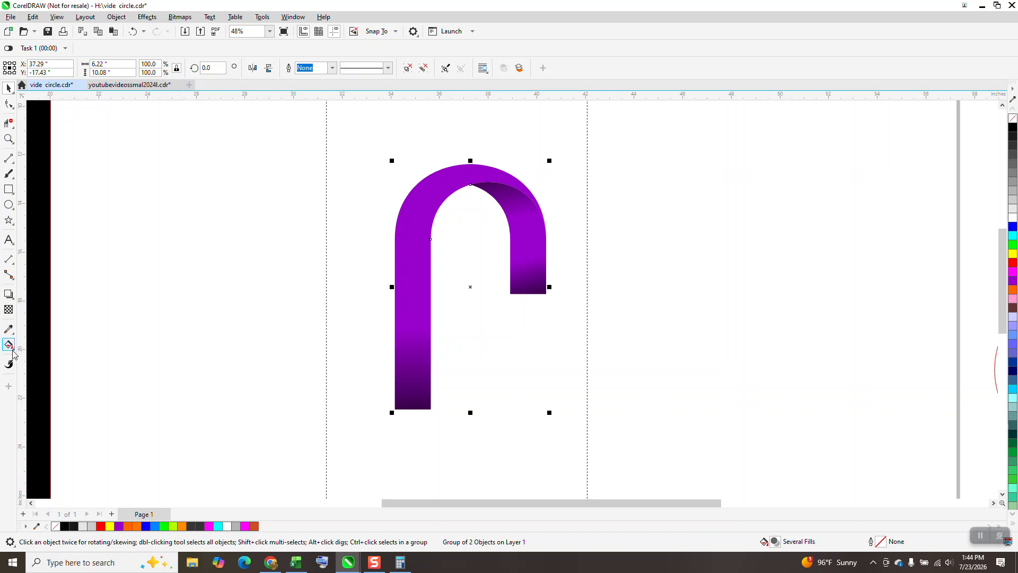
click(53, 348)
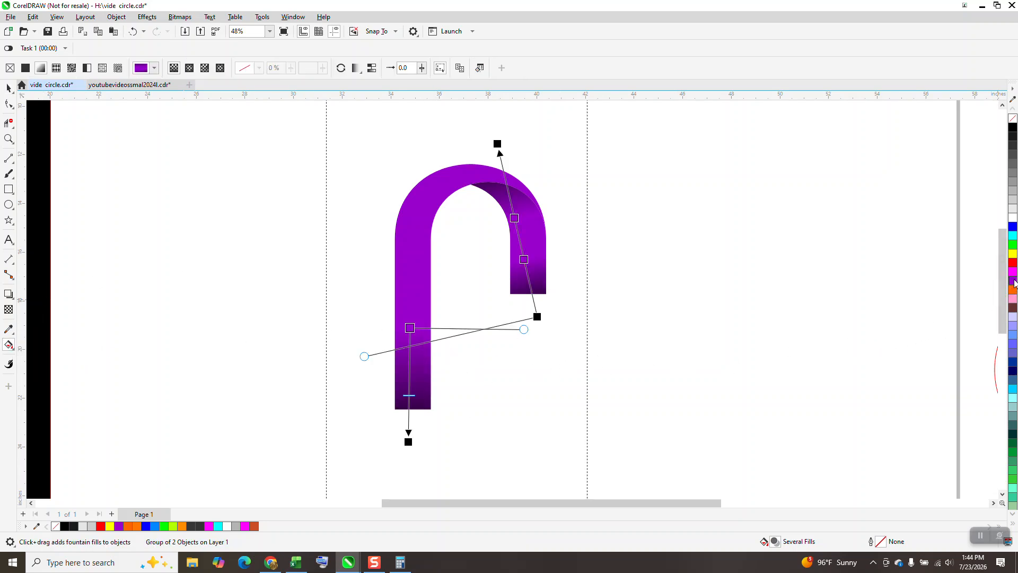
drag(410, 328, 412, 268)
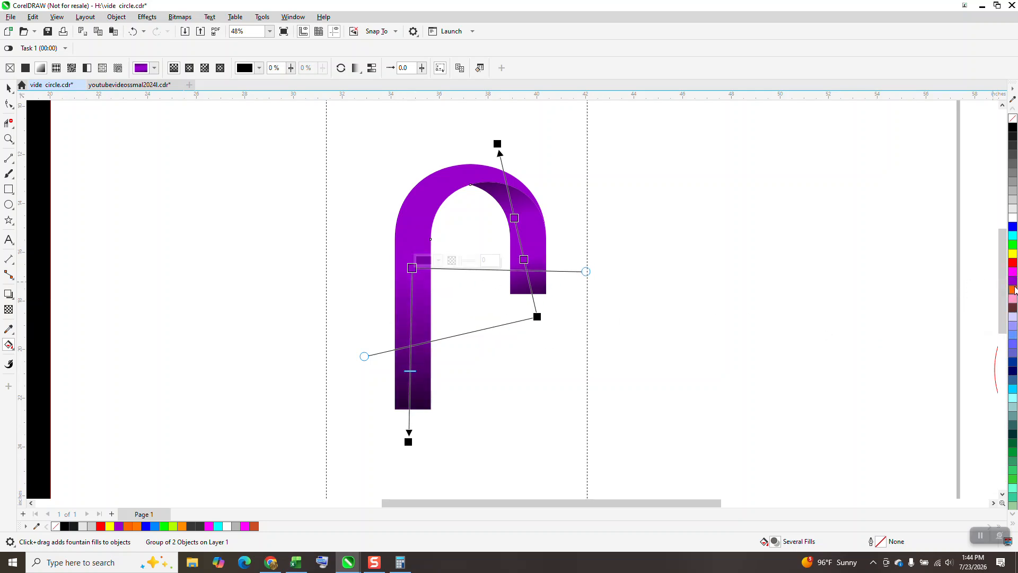
- Add purple color stops down the long left band's fountain fill so the black shading is confined to its lower end
drag(1014, 284, 412, 303)
drag(1014, 282, 410, 336)
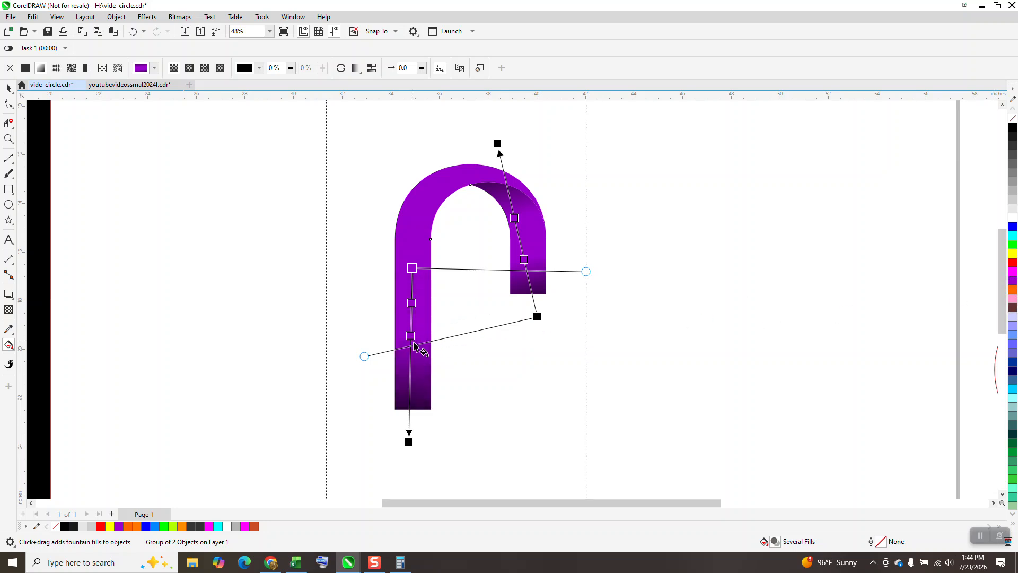
drag(1013, 280, 410, 366)
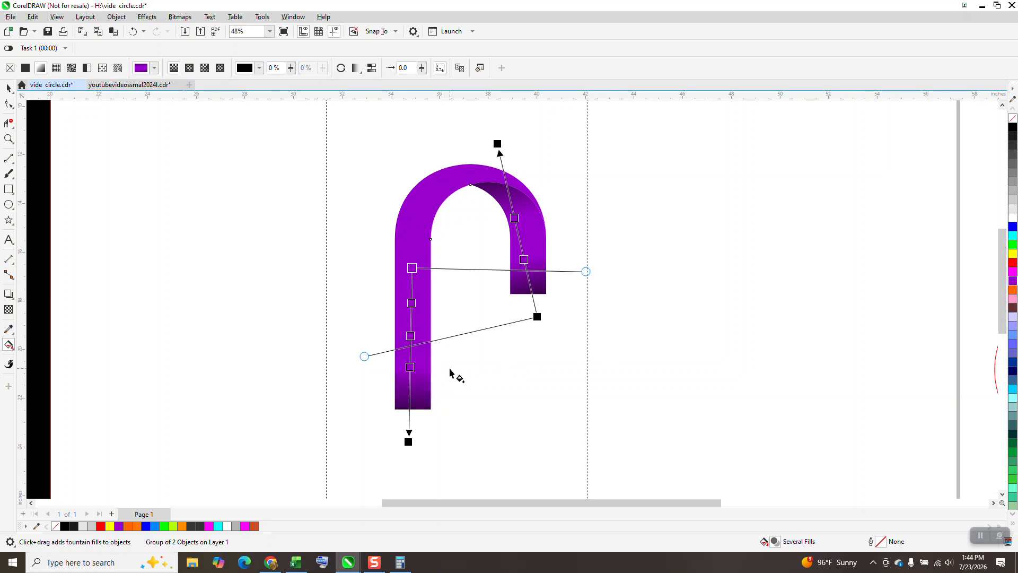
drag(1009, 285, 414, 293)
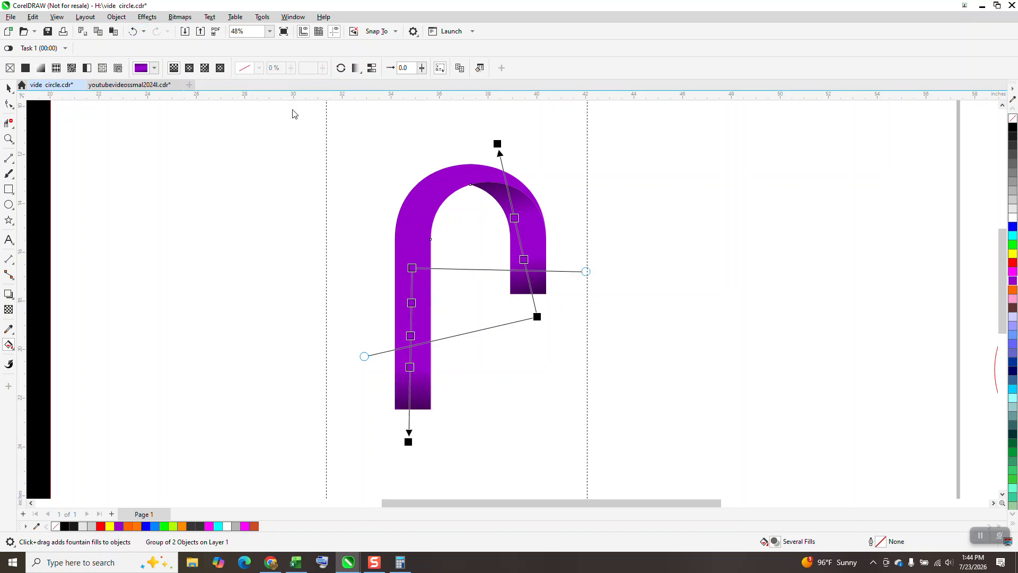
drag(1011, 281, 412, 287)
click(9, 88)
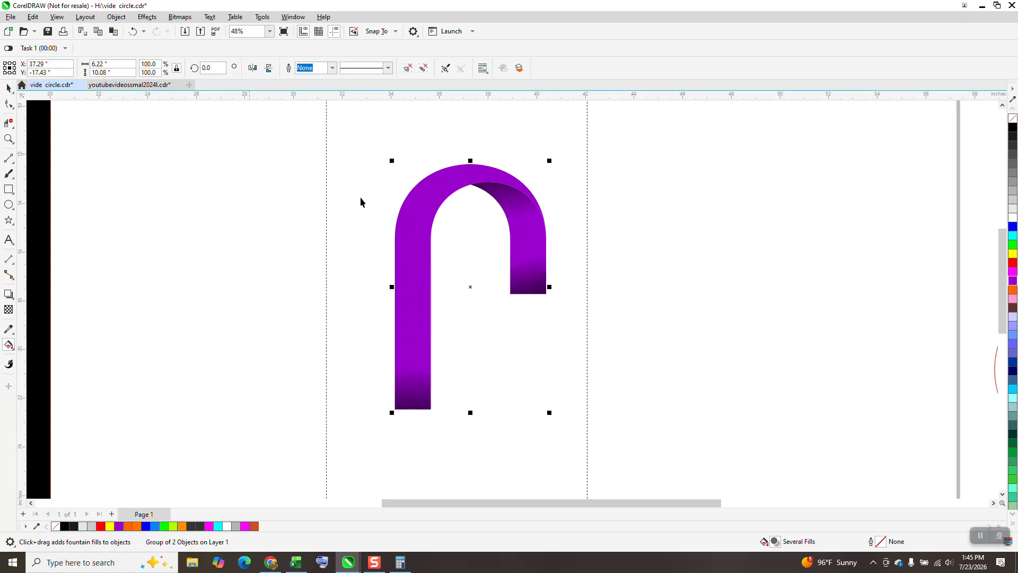
- Complete the interlaced cross with three copies of the reshaded ribbon group, each rotated a further 90 degrees
drag(329, 137, 715, 517)
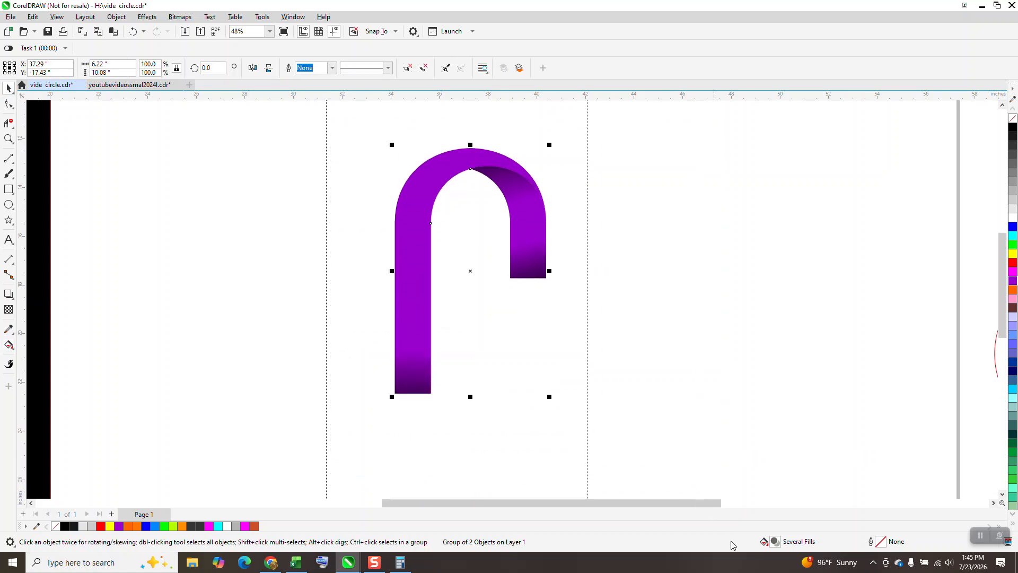
key(super+c)
click(257, 164)
text(90)
key(ctrl+Return)
key(ctrl+r)
key(ctrl+r)
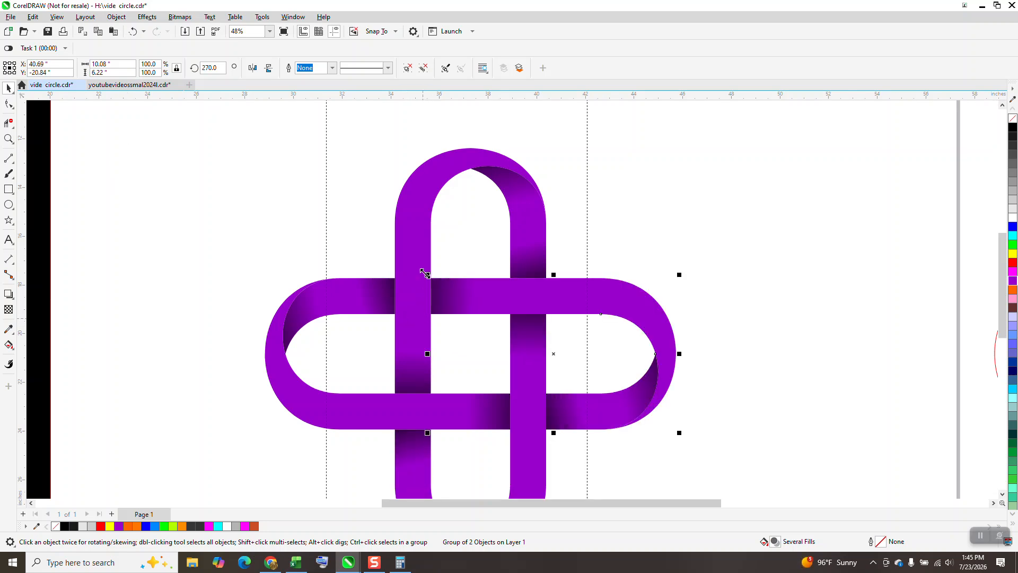
- Move the black rectangle behind the purple cross as its background
scroll(386, 258, down, 2)
drag(135, 219, 553, 339)
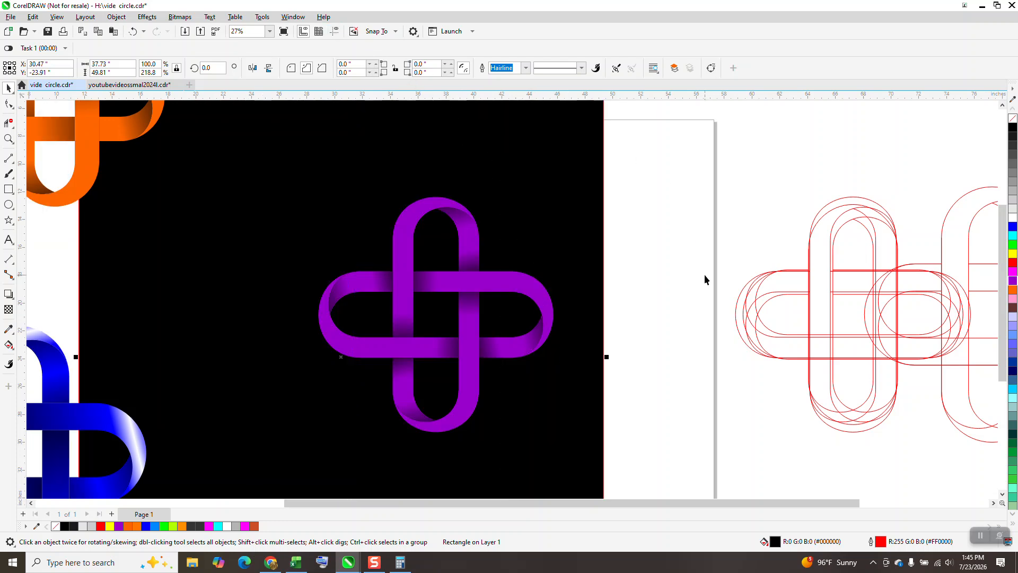
click(706, 310)
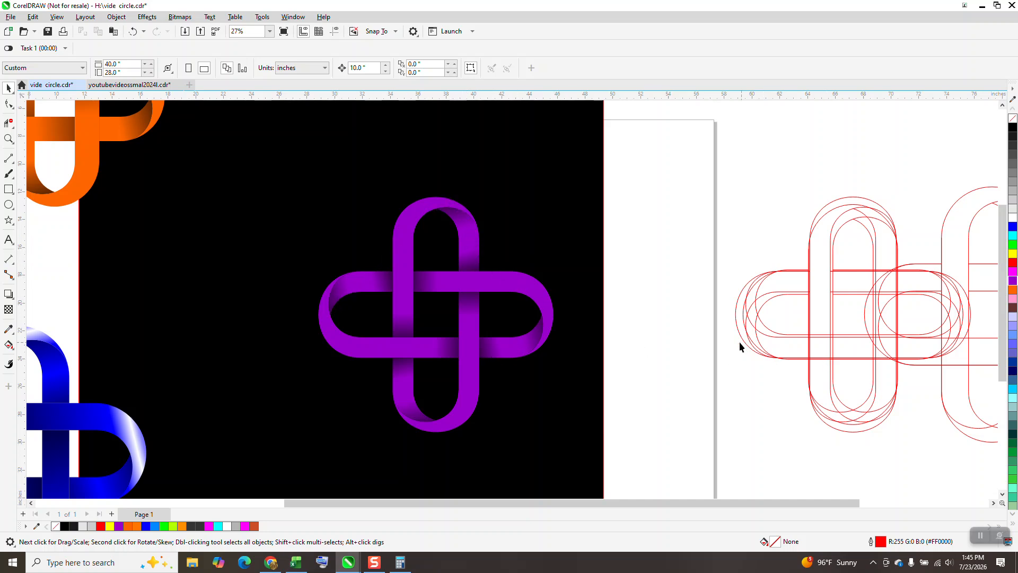
- Examine the multicolored sample cross as a reference for coloring each ribbon separately
scroll(375, 274, down, 1)
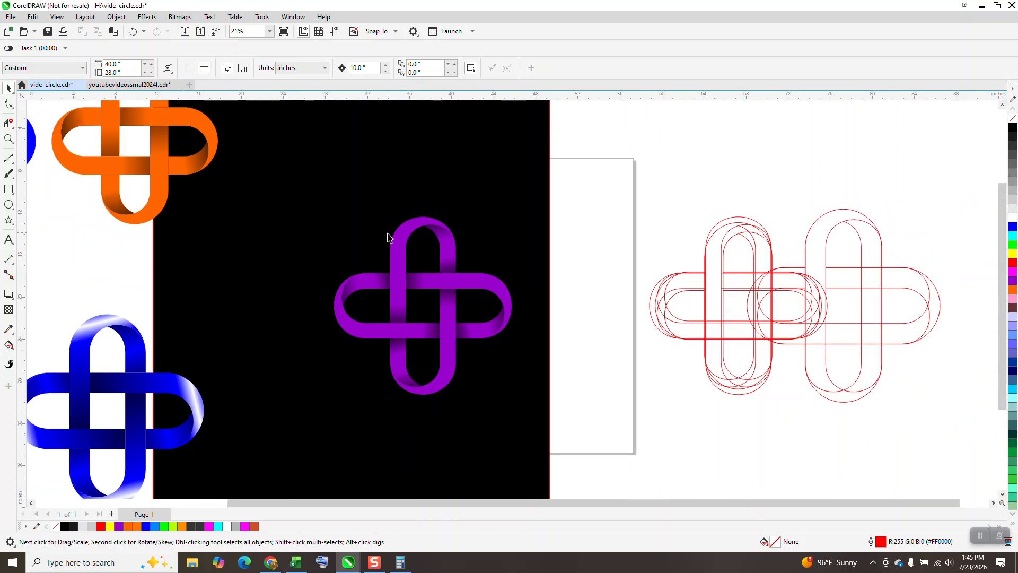
scroll(394, 265, down, 2)
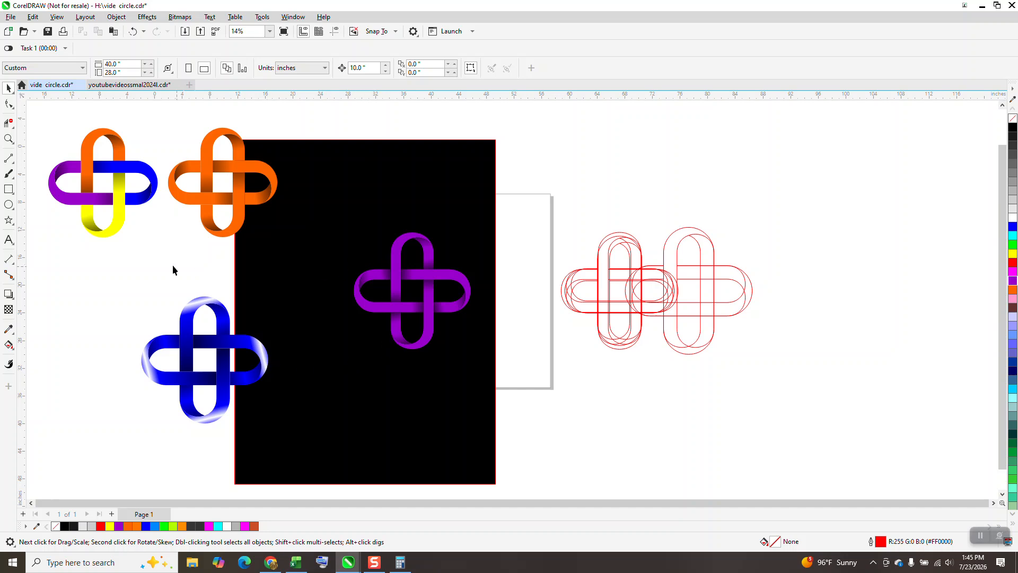
click(9, 139)
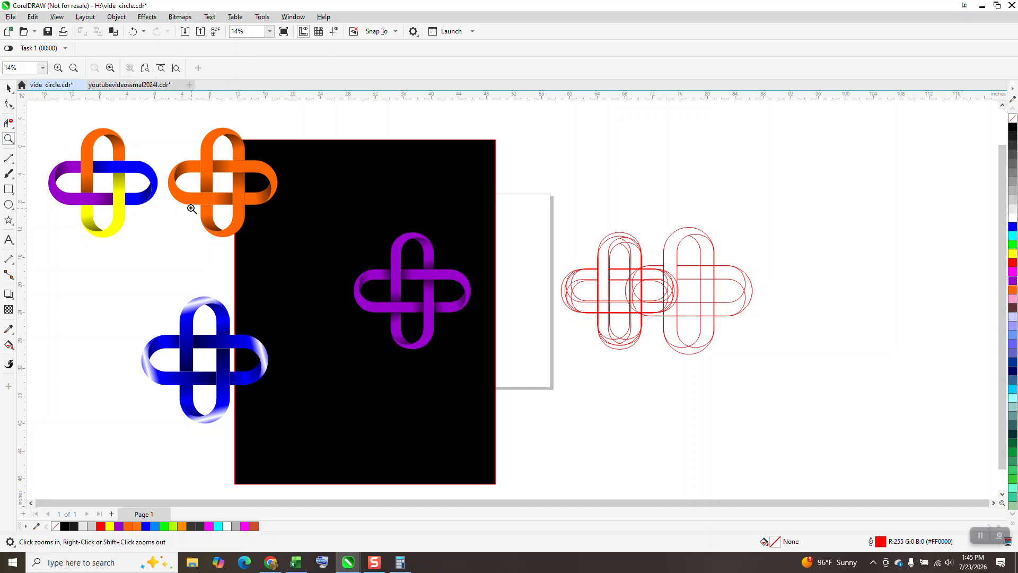
drag(36, 125, 197, 249)
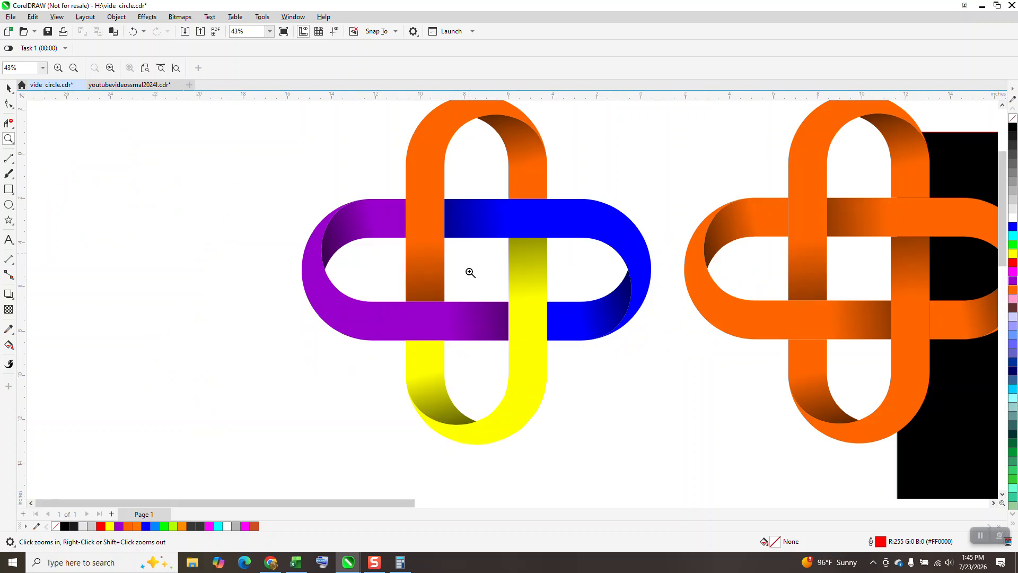
right_click(129, 280)
right_click(125, 267)
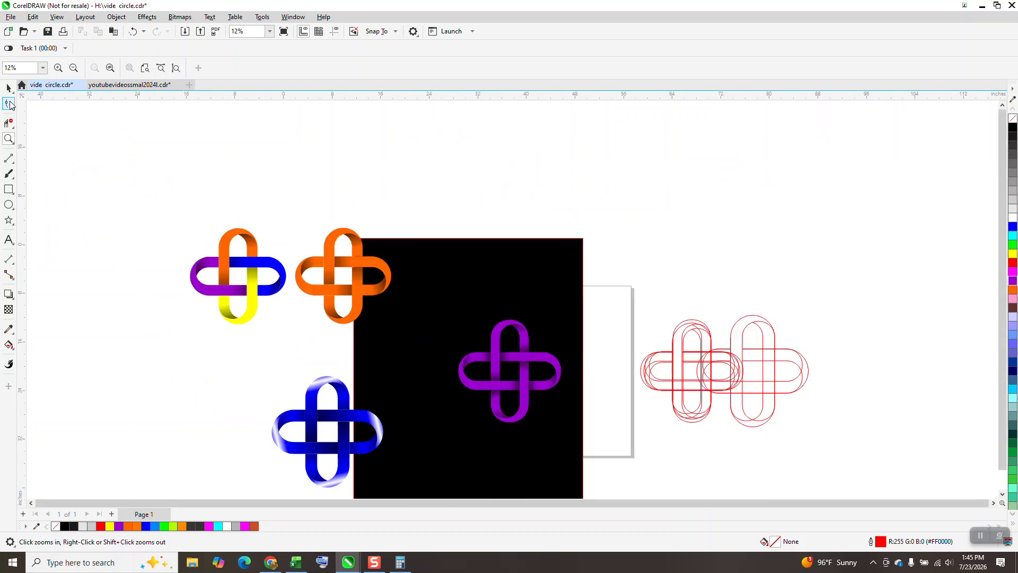
- Recolor the purple fountain stops of the right-hand ribbon's long upper band to red, keeping its black end
key(space)
click(555, 365)
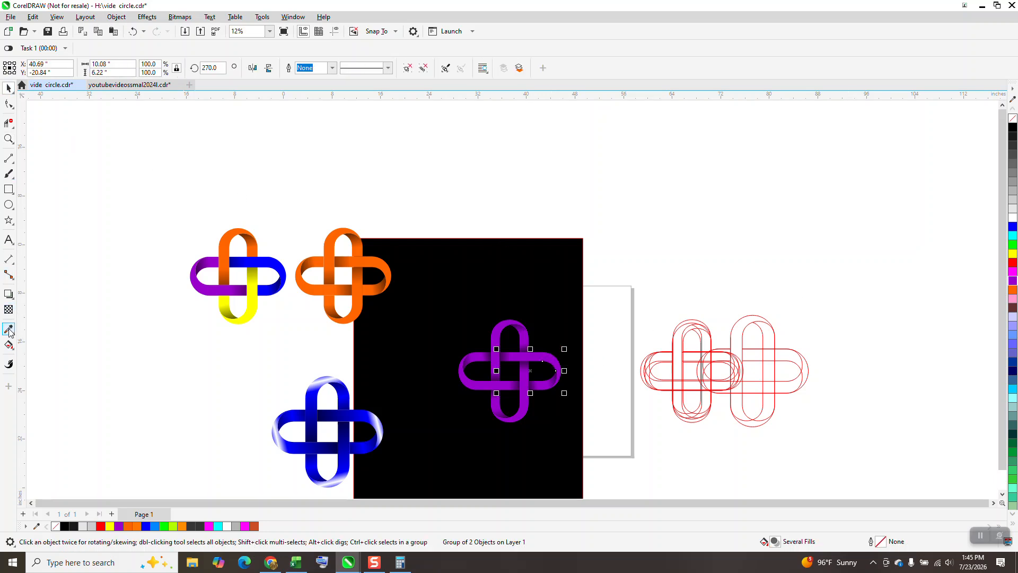
click(9, 139)
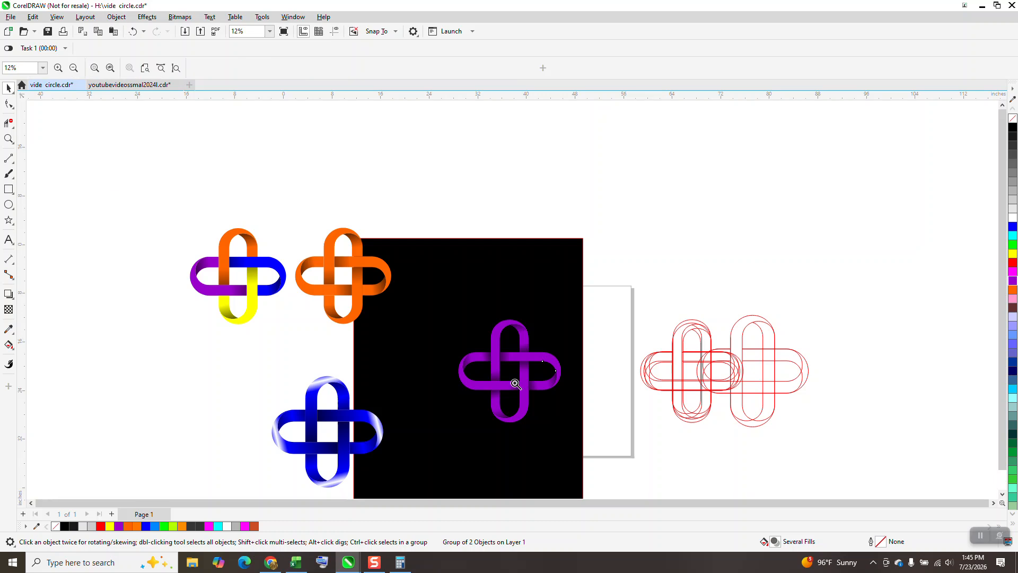
drag(428, 314, 643, 455)
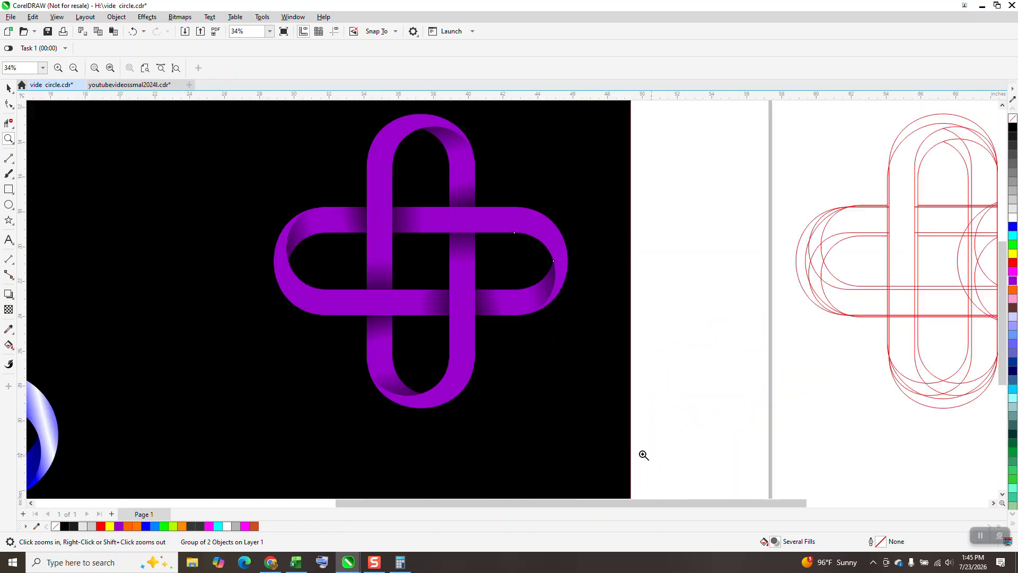
click(8, 345)
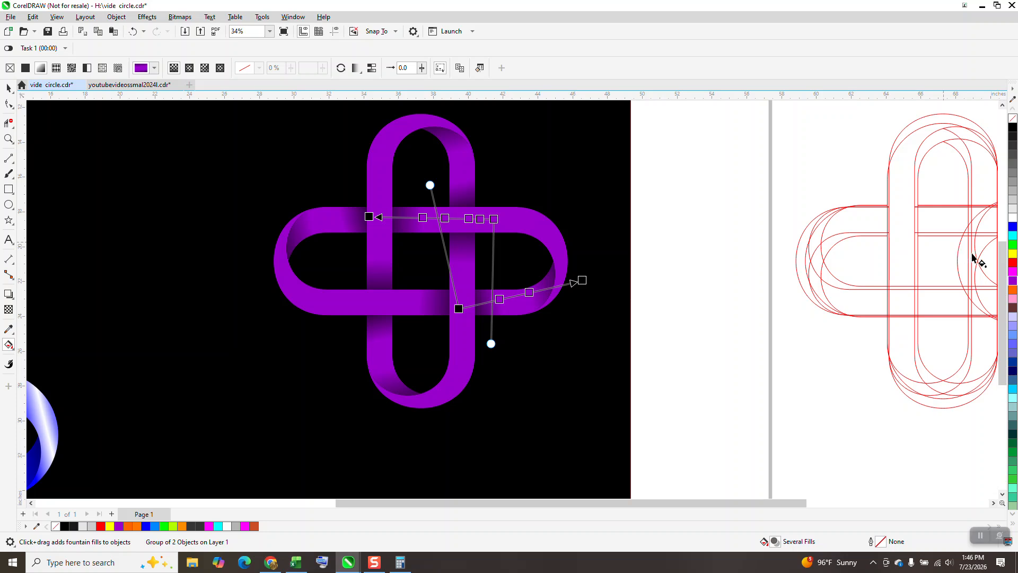
drag(1012, 265, 423, 218)
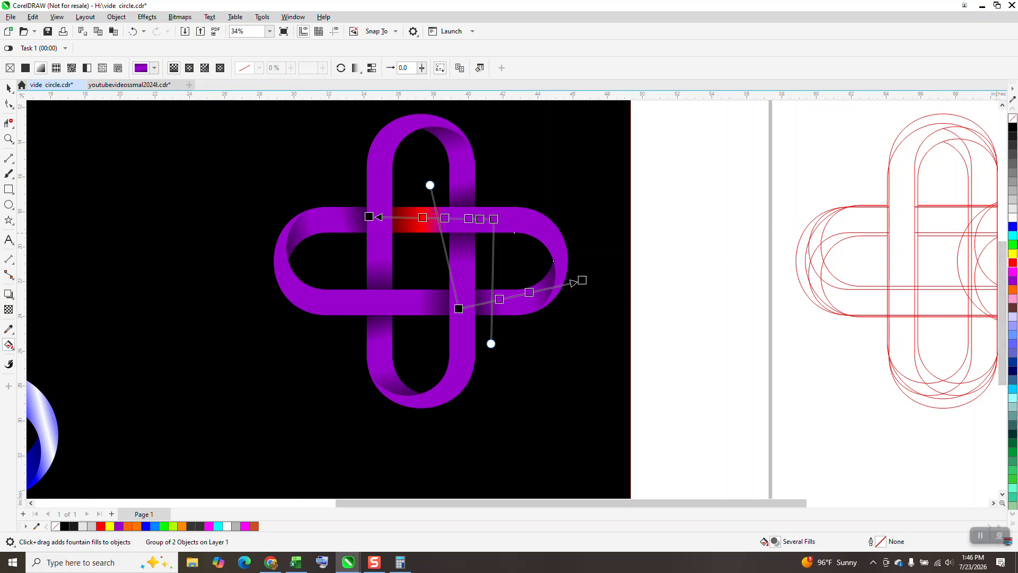
drag(1013, 262, 447, 222)
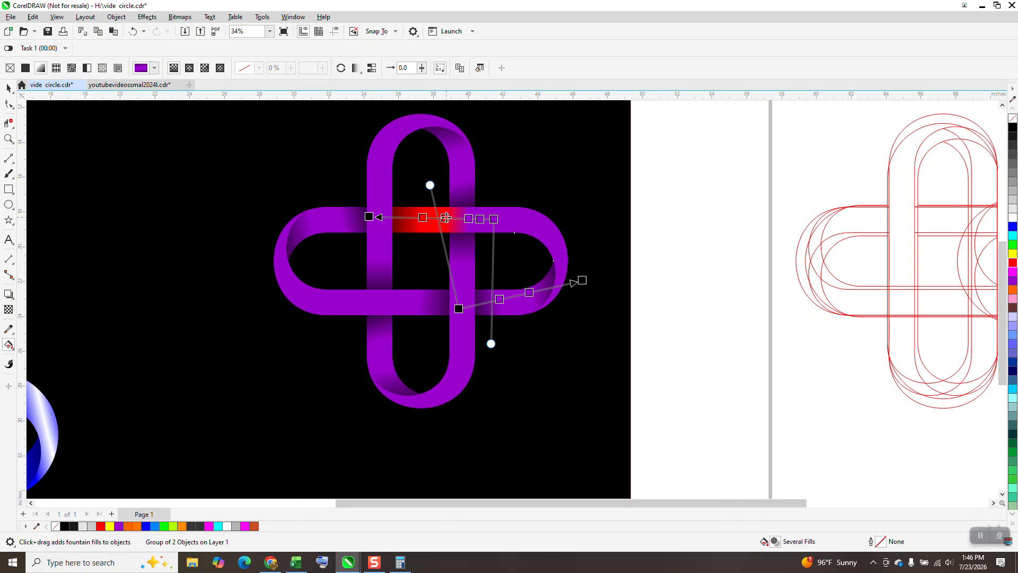
drag(1012, 264, 479, 219)
drag(1012, 266, 480, 222)
drag(1013, 265, 493, 222)
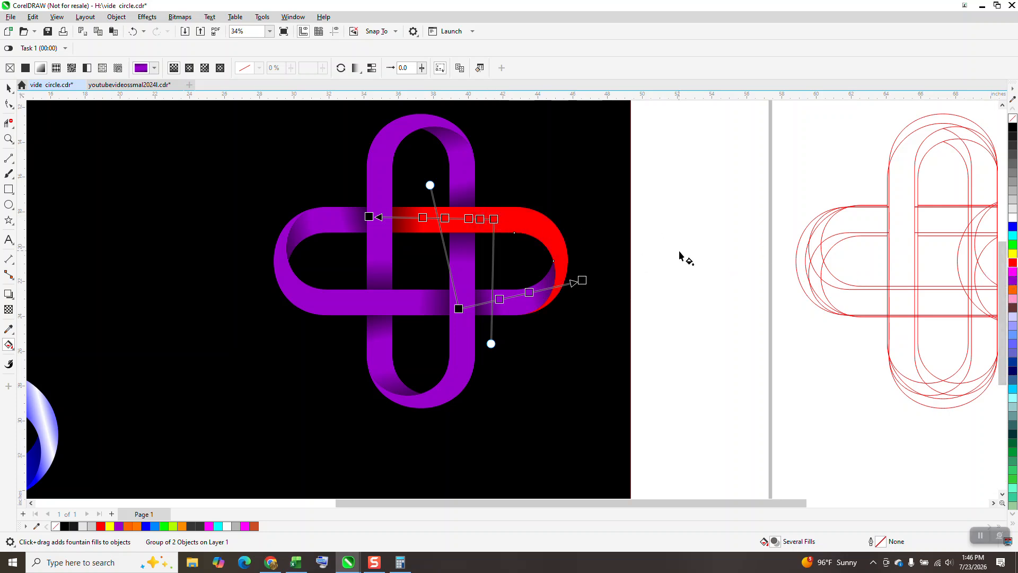
- Recolor the purple fountain stops of the right-hand ribbon's short lower band to red, with black at the node by the crossing
drag(1013, 265, 530, 292)
drag(1012, 266, 600, 326)
drag(474, 311, 459, 308)
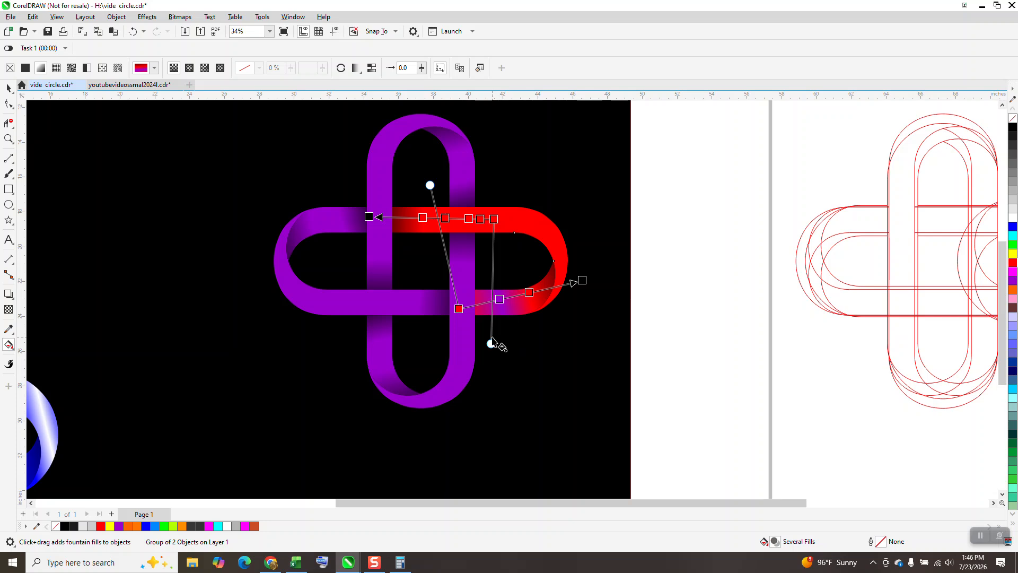
drag(1012, 263, 499, 299)
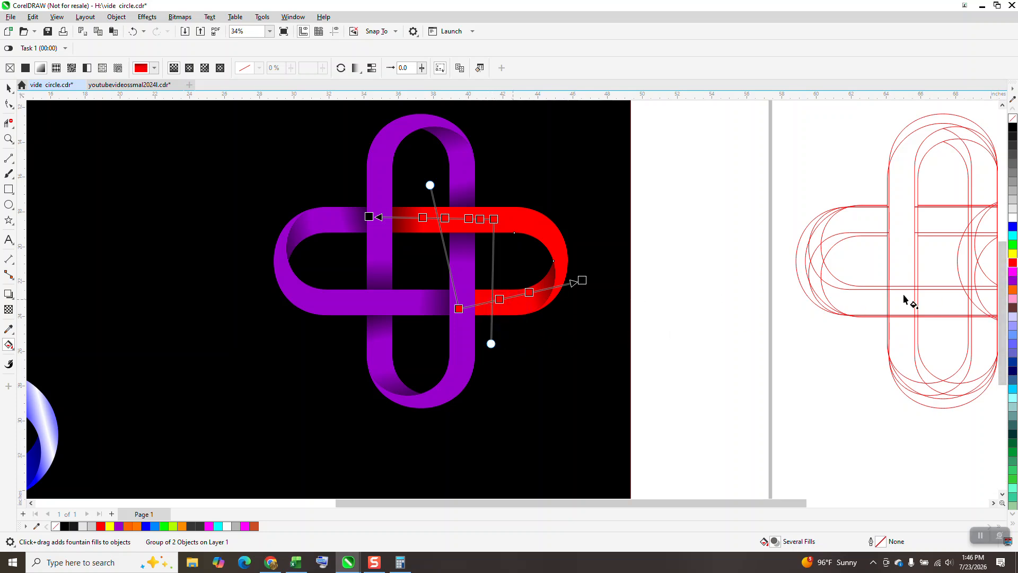
drag(1013, 132, 459, 309)
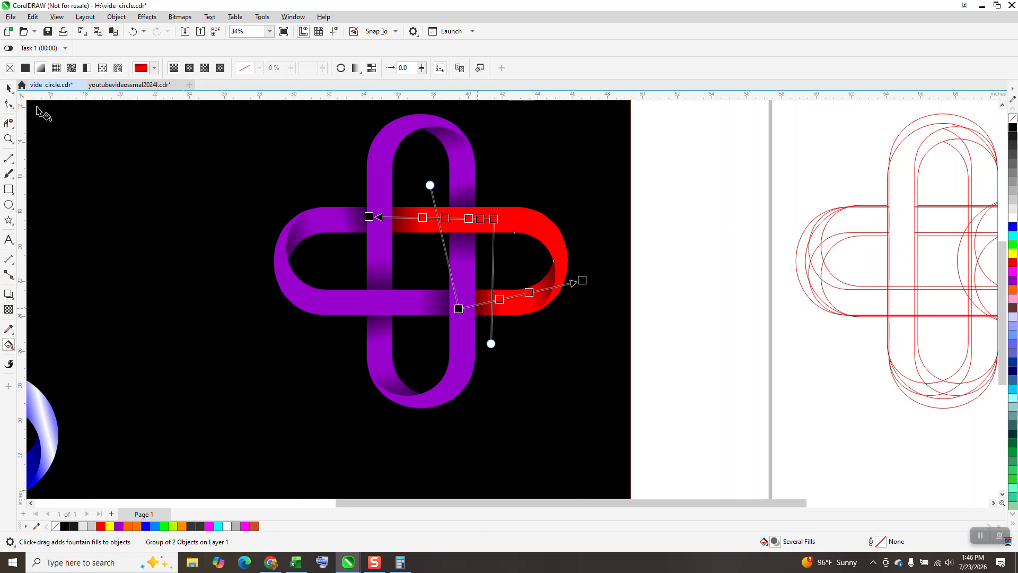
- Delete the black background rectangle and the purple left-hand ribbon of the cross
click(6, 89)
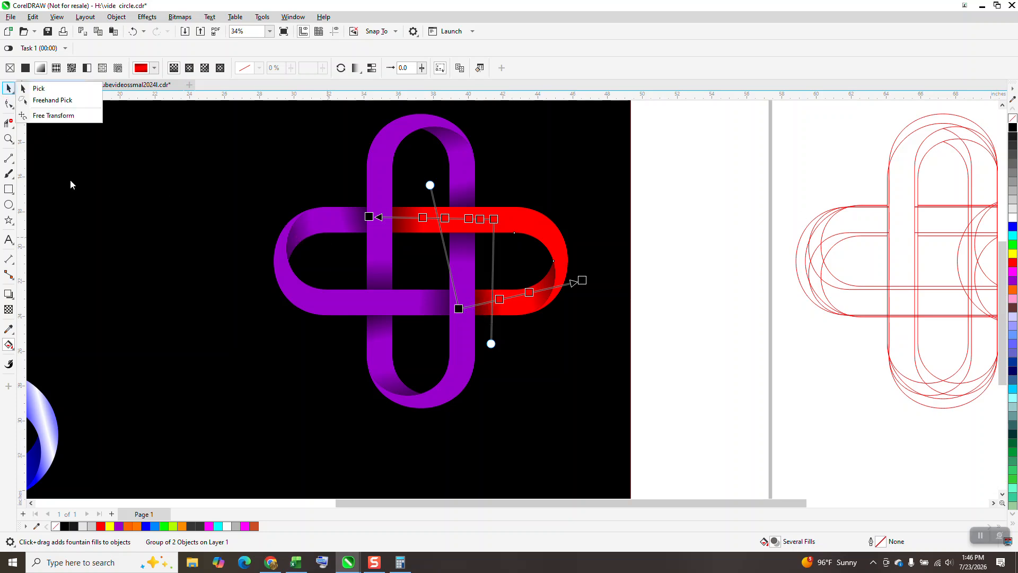
click(39, 88)
click(333, 237)
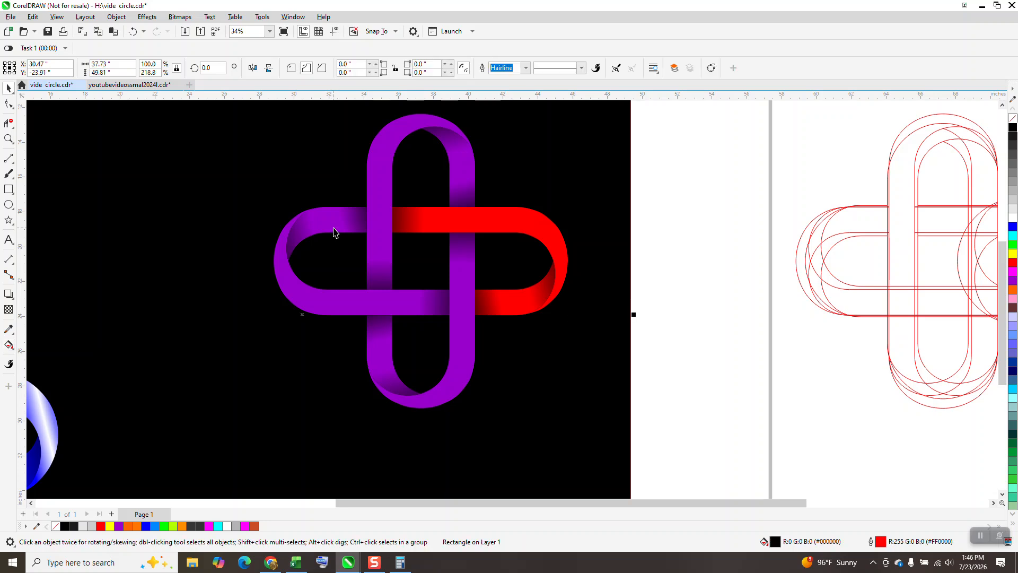
key(Delete)
click(327, 234)
key(Delete)
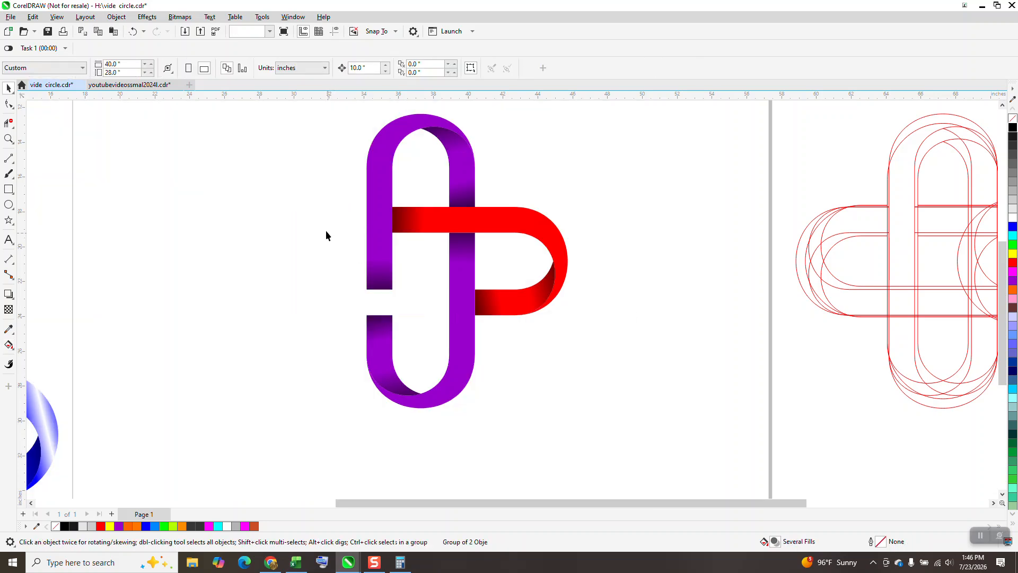
- Try to place a copy of the red right-hand ribbon, rotated to 360°, over the purple upper ribbon
click(532, 233)
drag(614, 200, 367, 333)
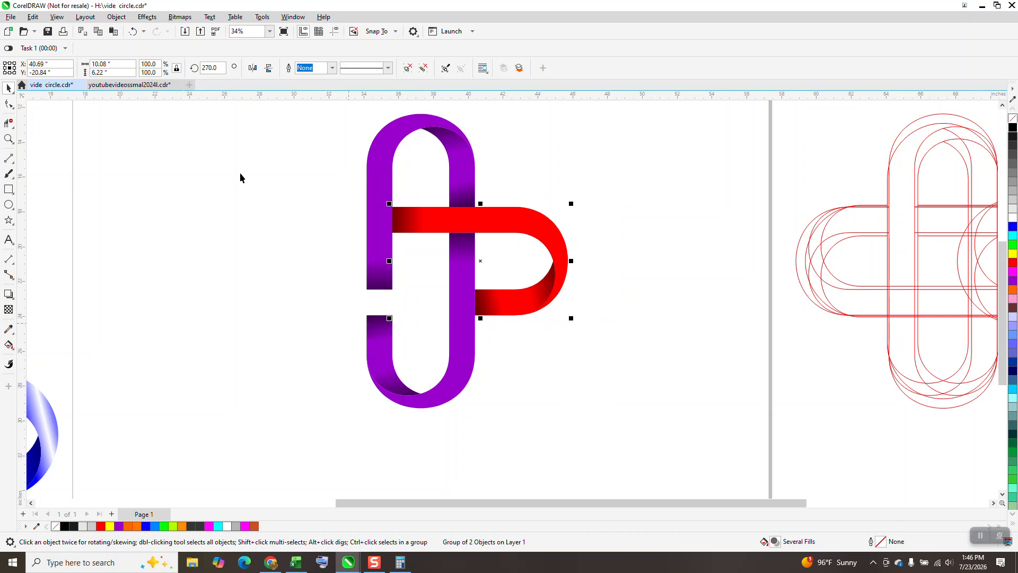
click(222, 68)
text(+180)
key(Return)
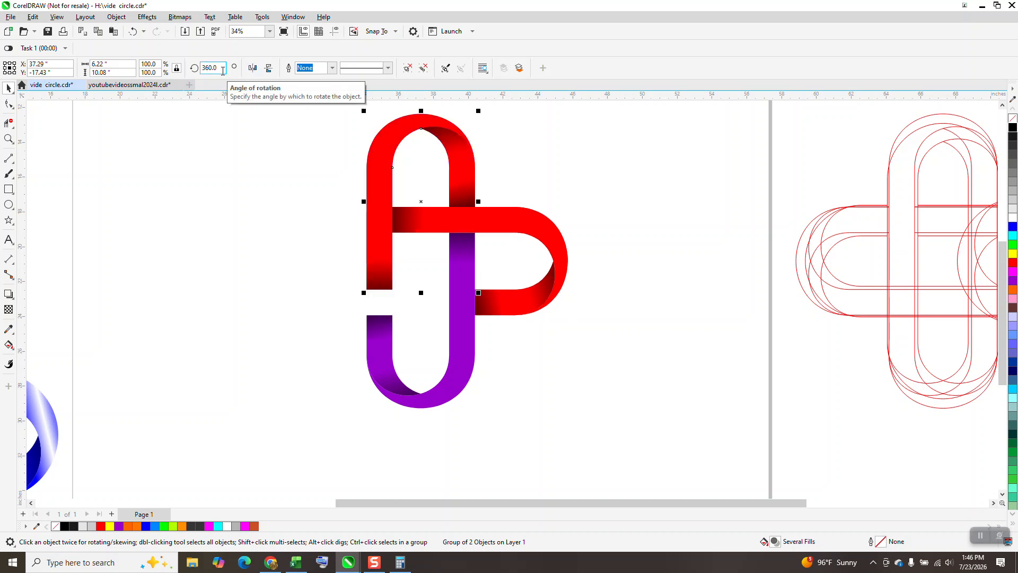
click(219, 70)
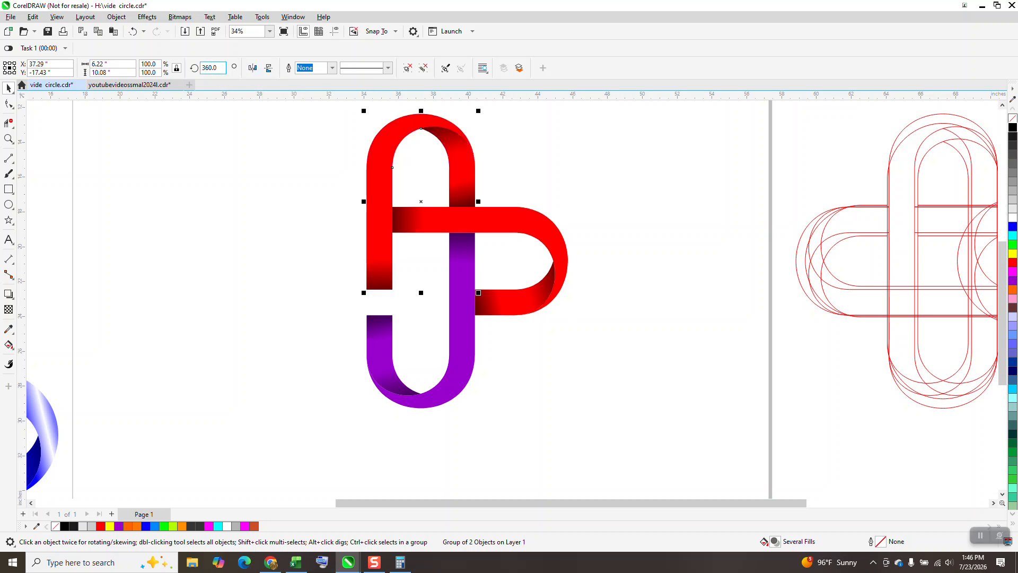
key(Escape)
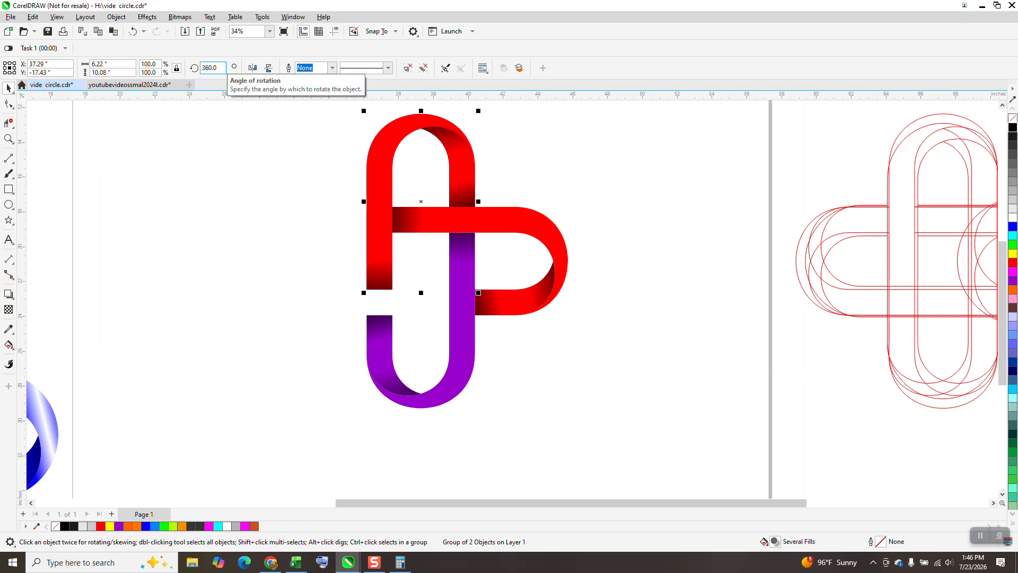
- Move the rotated red copy away from the cross and undo the move
click(509, 228)
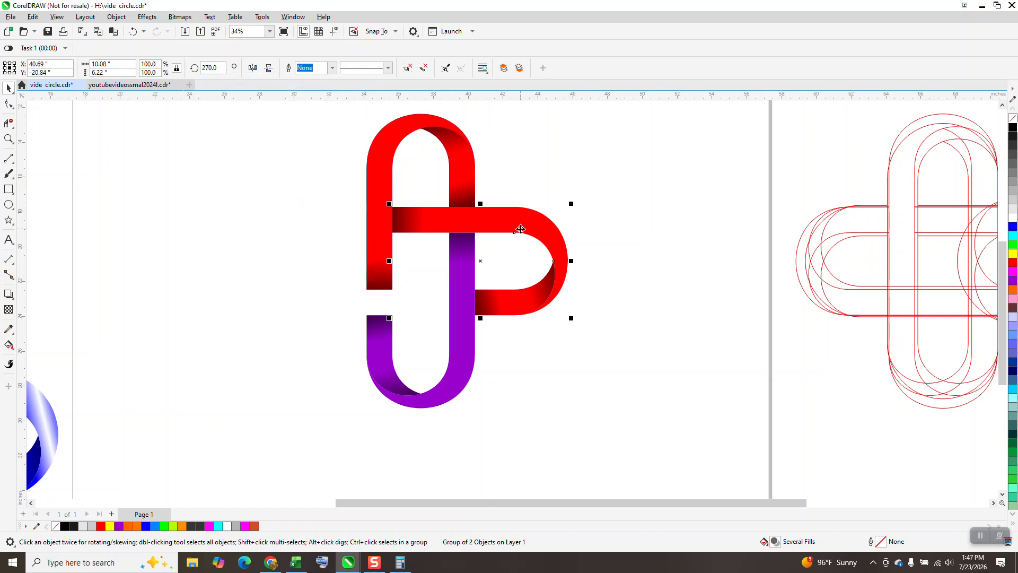
drag(466, 171, 692, 177)
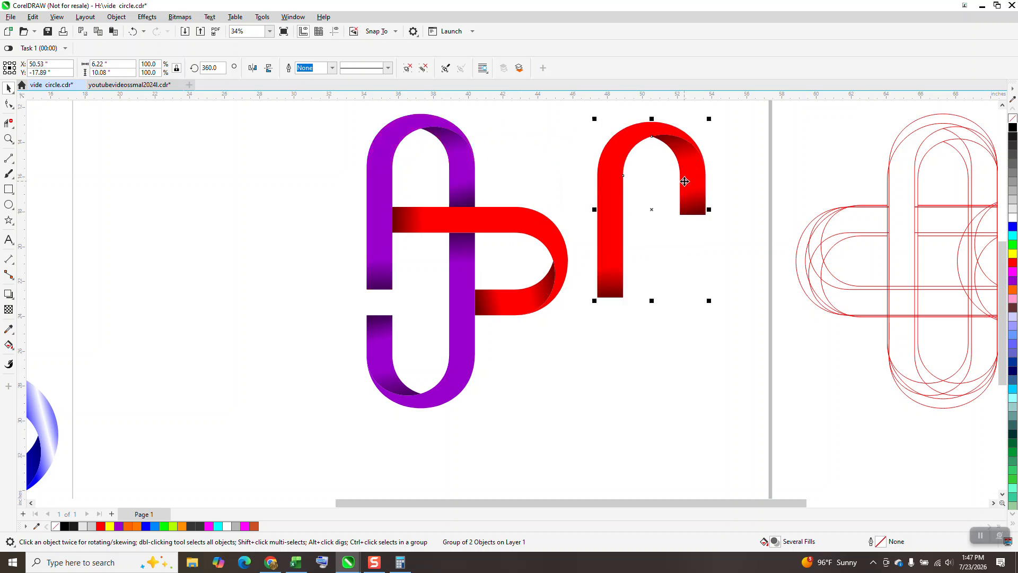
click(132, 31)
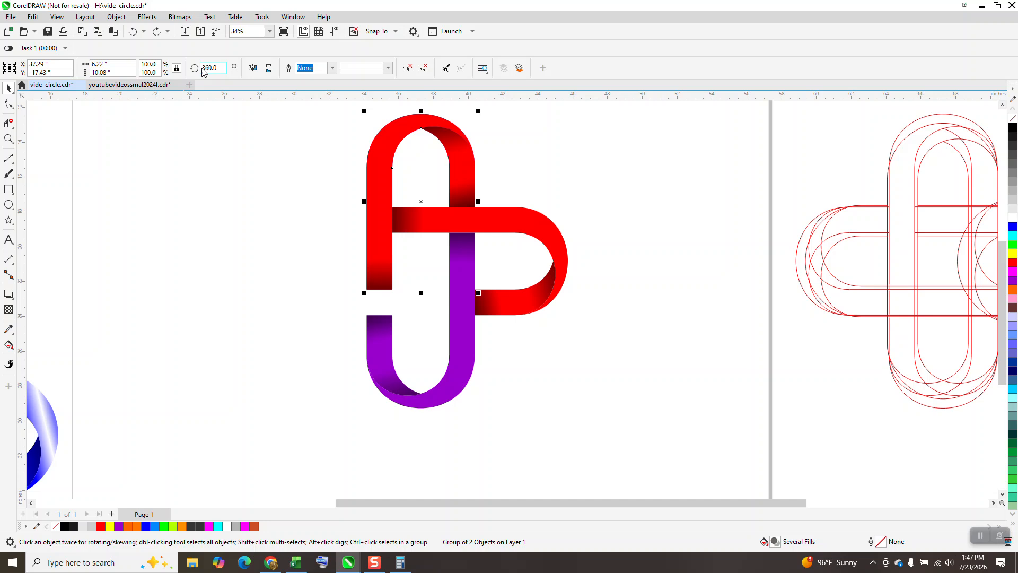
key(alt+c)
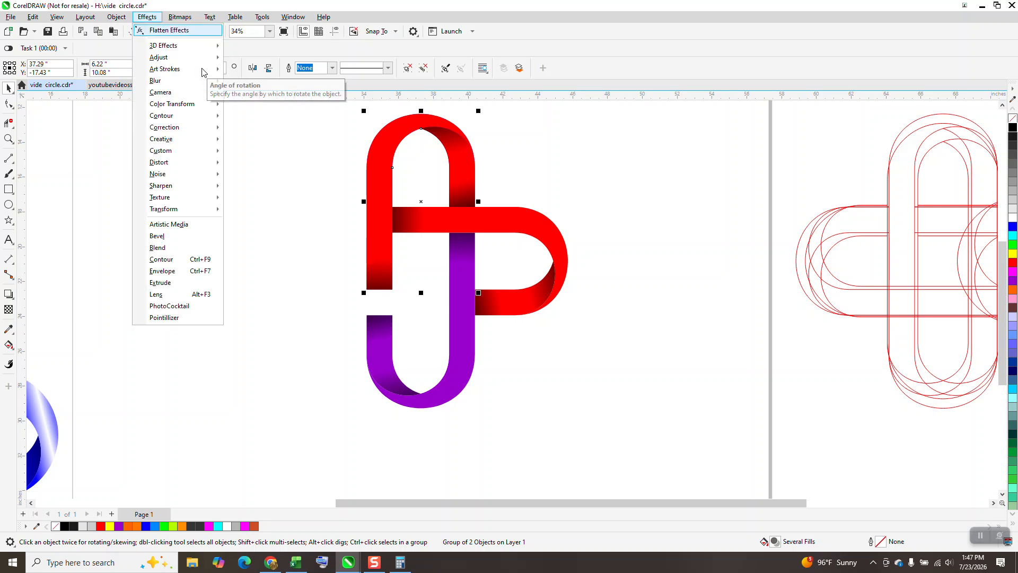
click(249, 103)
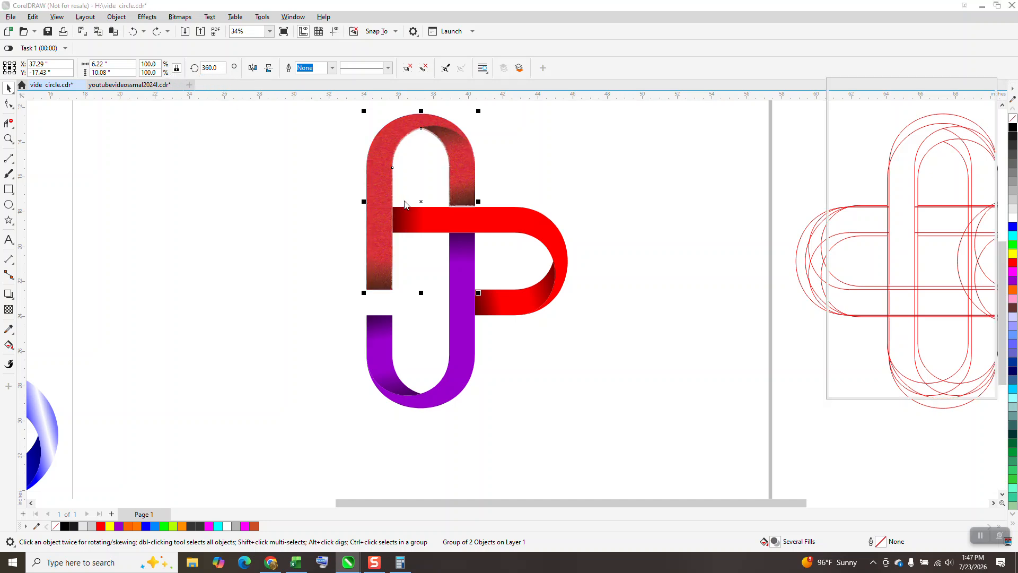
key(alt+Return)
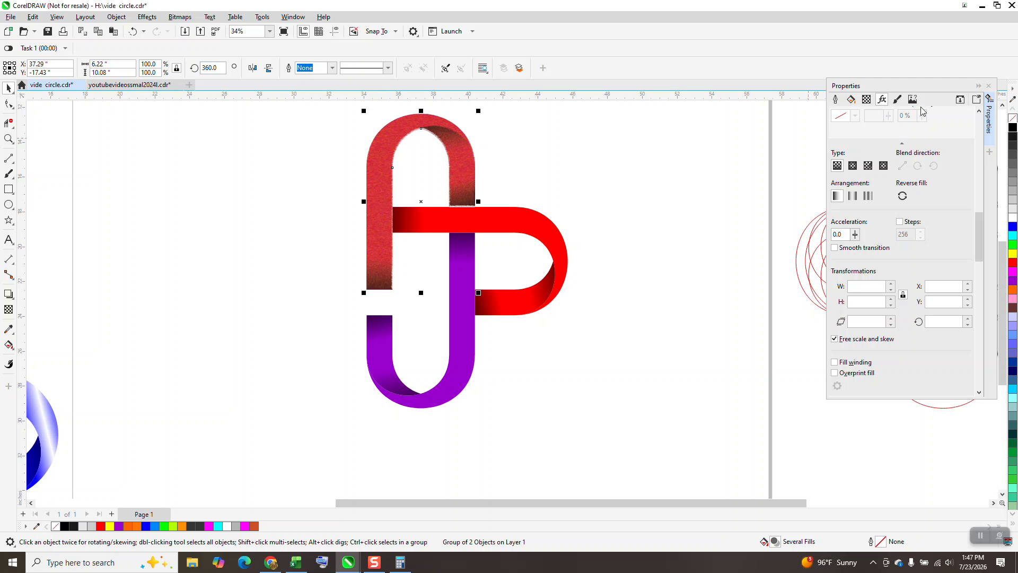
click(989, 86)
- Try to rotate the textured red ribbon copy to 90° about the cross's center as the left-hand ribbon
click(466, 154)
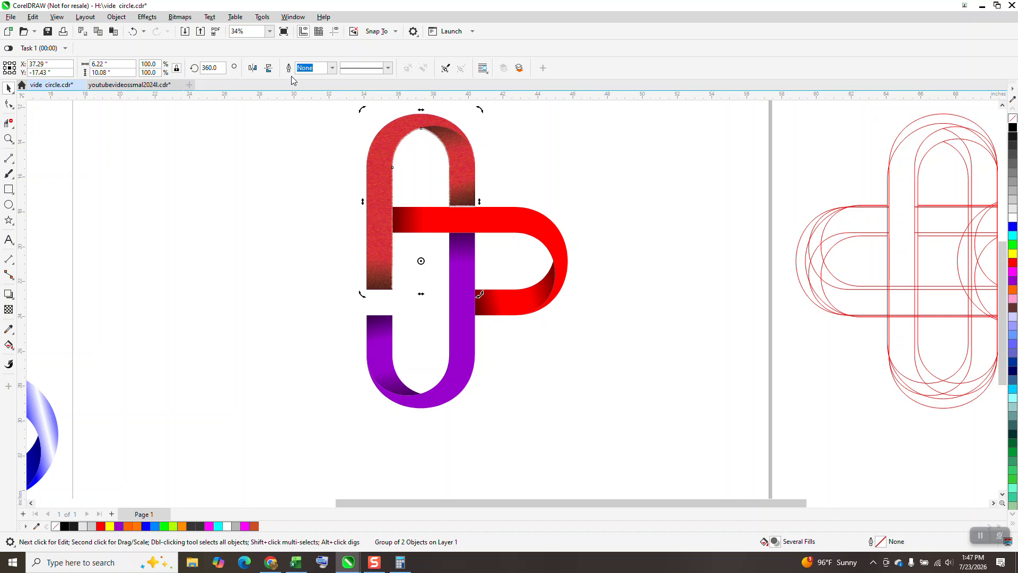
text(90)
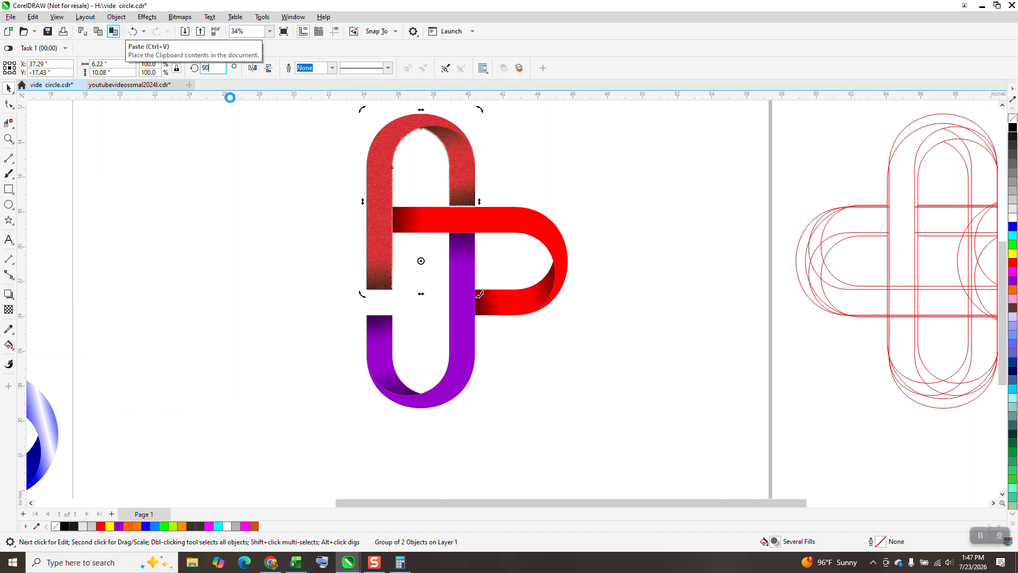
key(Return)
click(644, 288)
- Undo the textured red copy on the left arm and the trial shift of the red right-hand ribbon
click(9, 139)
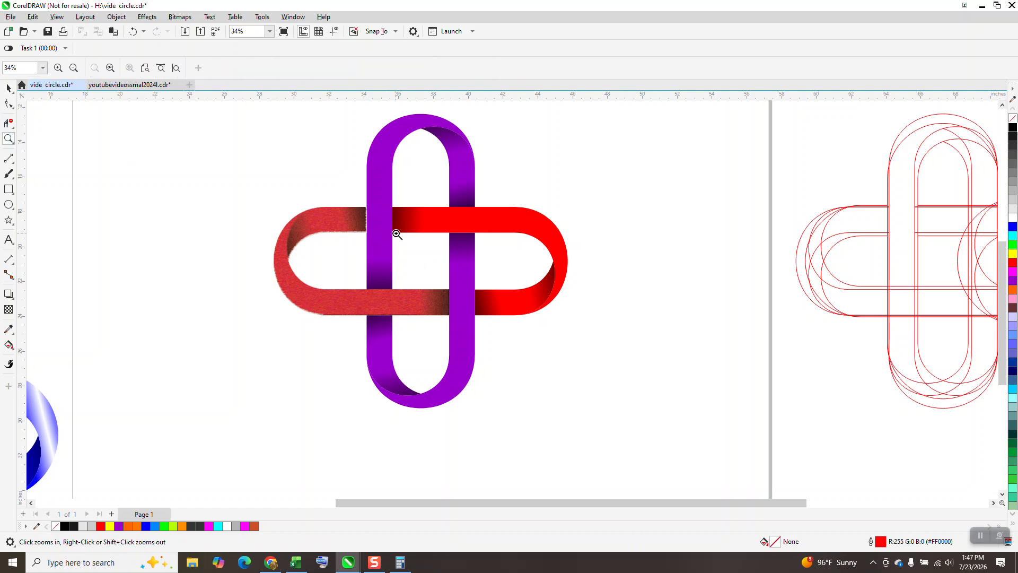
click(419, 246)
scroll(424, 238, down, 2)
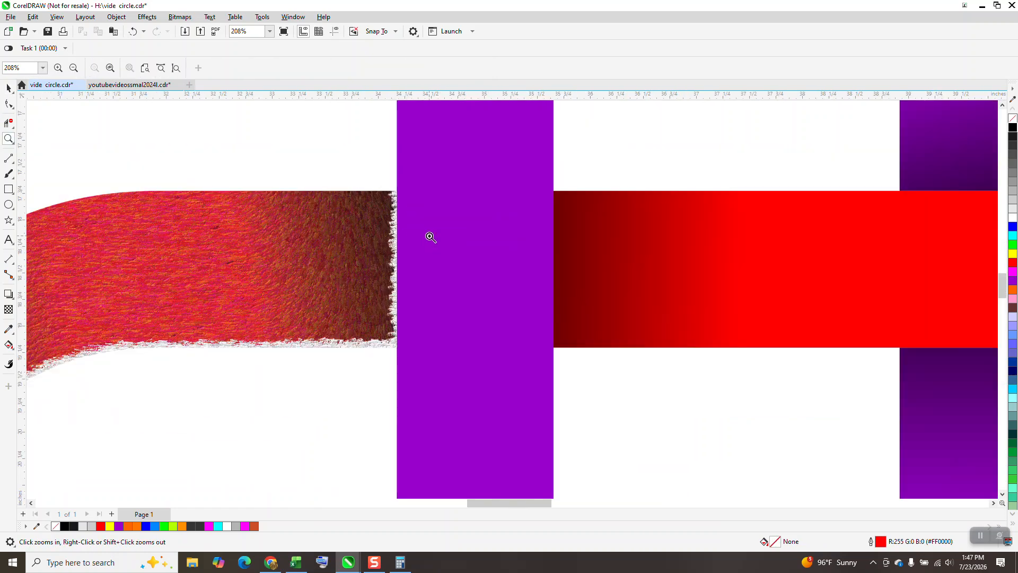
click(9, 87)
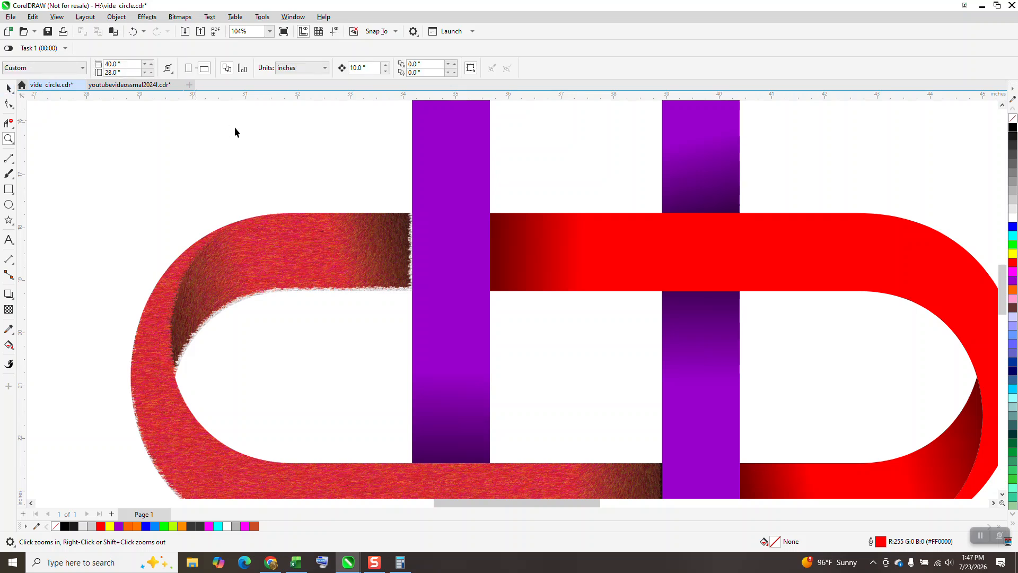
click(133, 32)
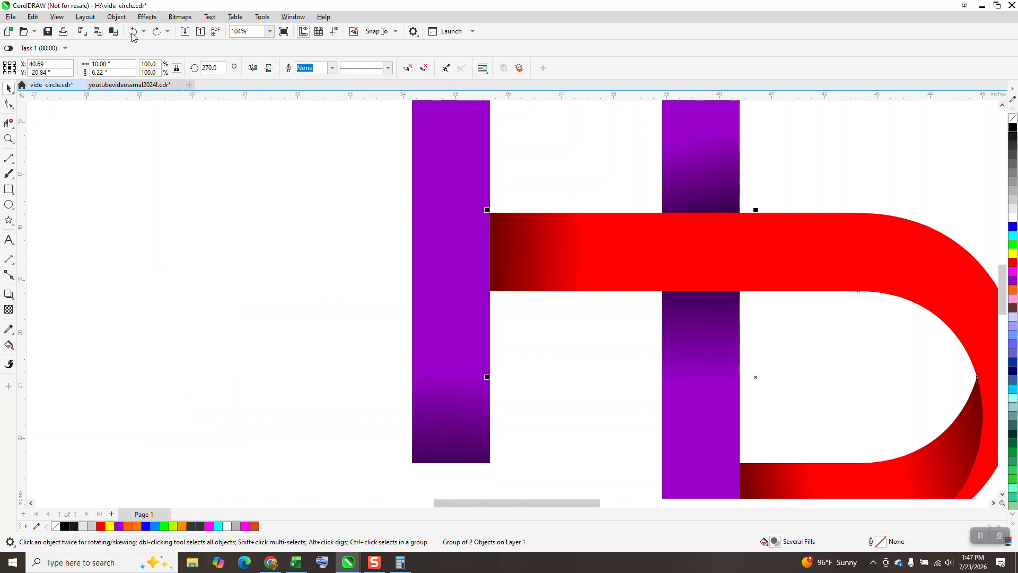
click(132, 32)
drag(728, 271, 868, 274)
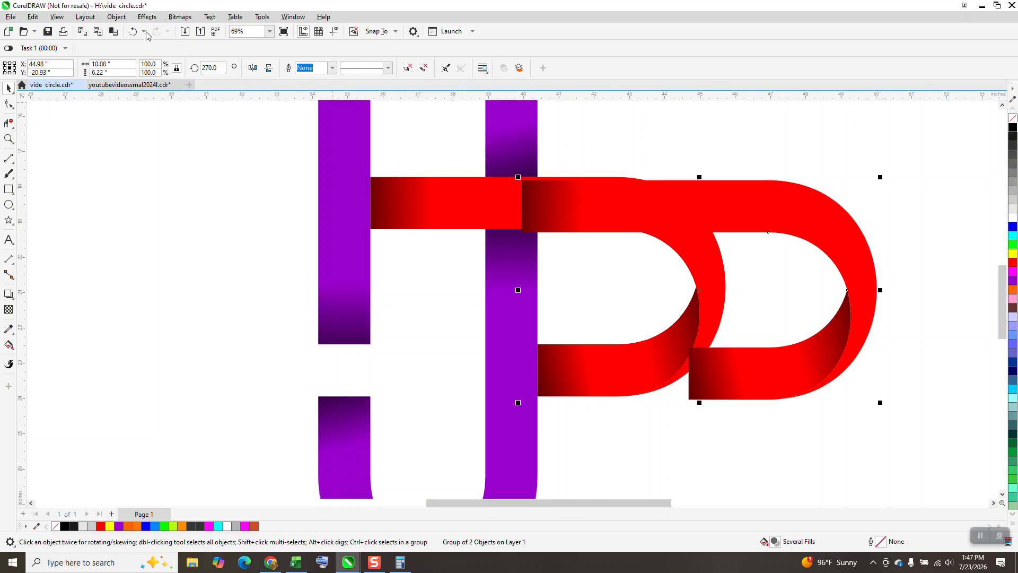
click(132, 33)
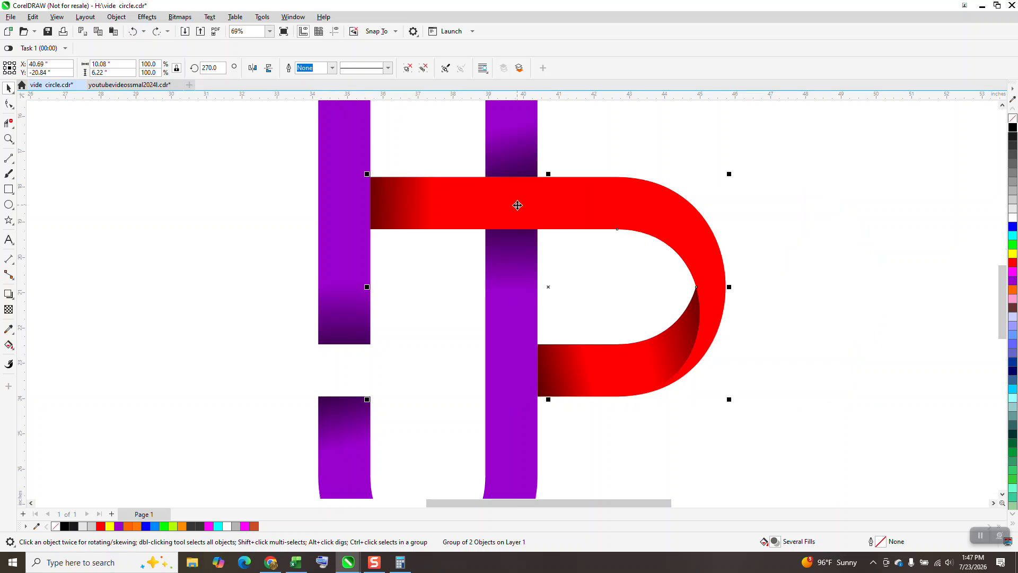
- Place a copy of the red right-hand ribbon, rotated to 90° about the cross's center, as the left-hand ribbon
click(675, 237)
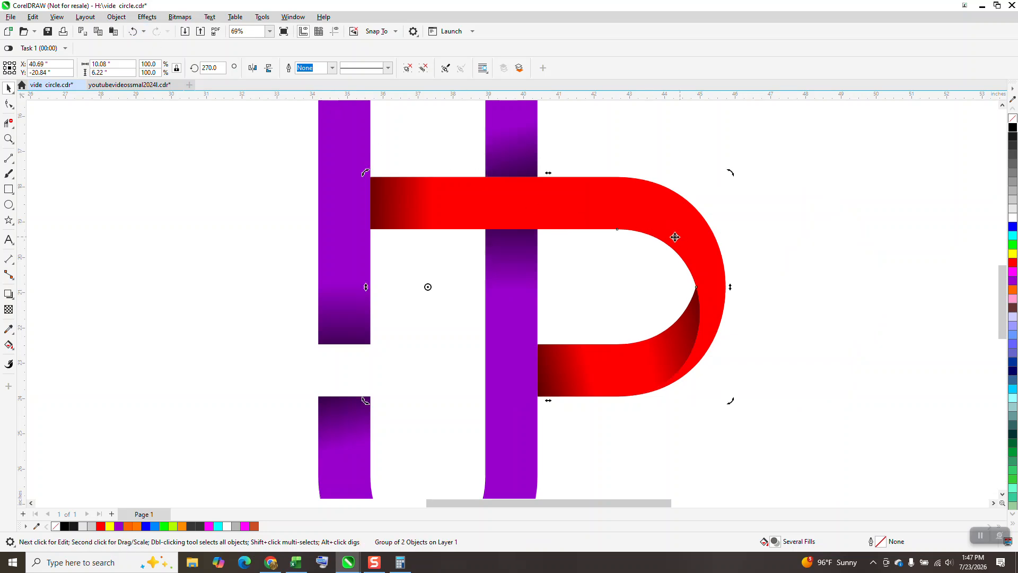
click(224, 69)
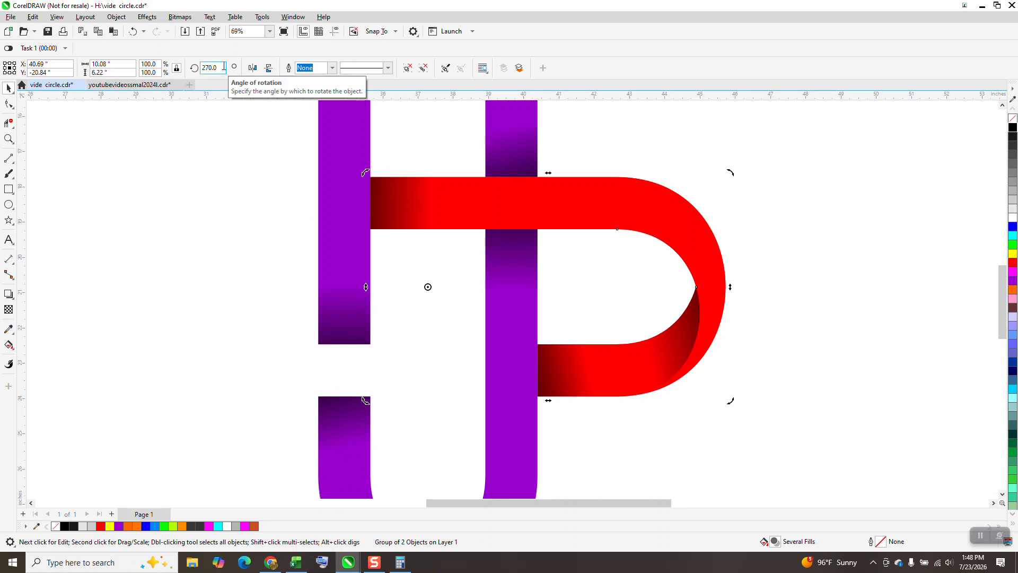
text(-90)
key(Return)
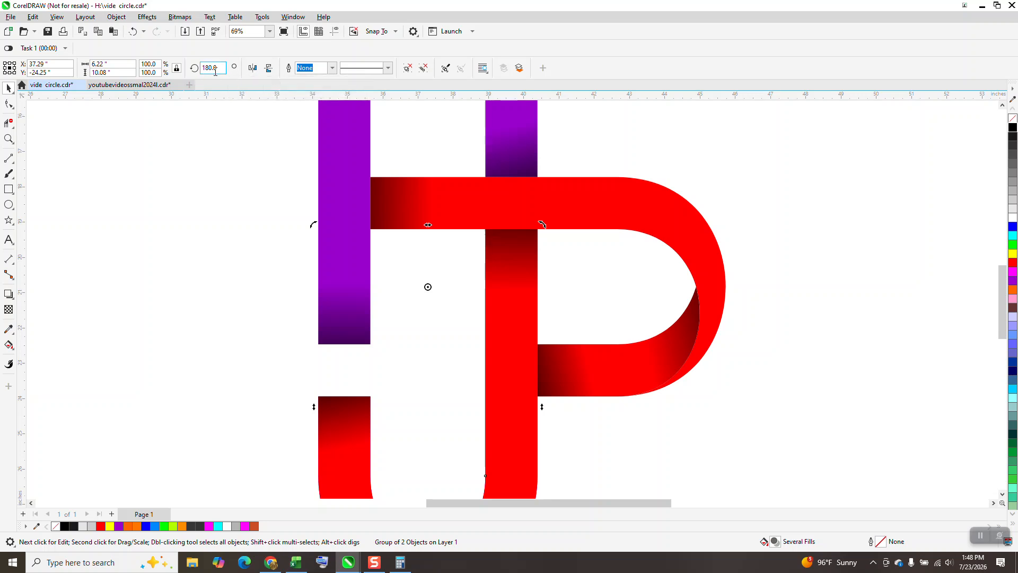
text(90)
key(Return)
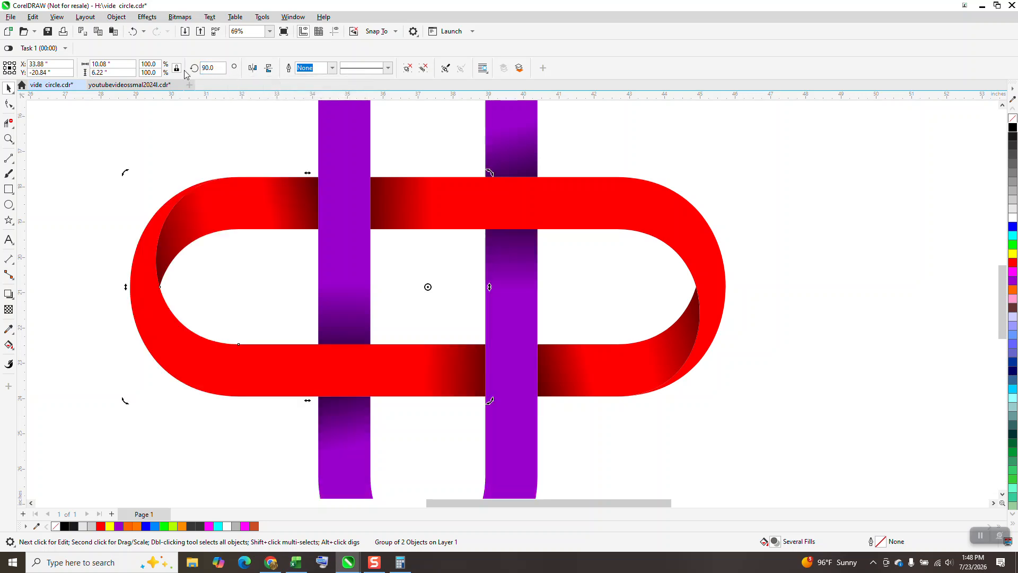
- Draw a black-filled rectangle about 22.4 × 19.2 inches around the cross and send it to the back of the page
scroll(608, 381, down, 1)
scroll(419, 204, down, 2)
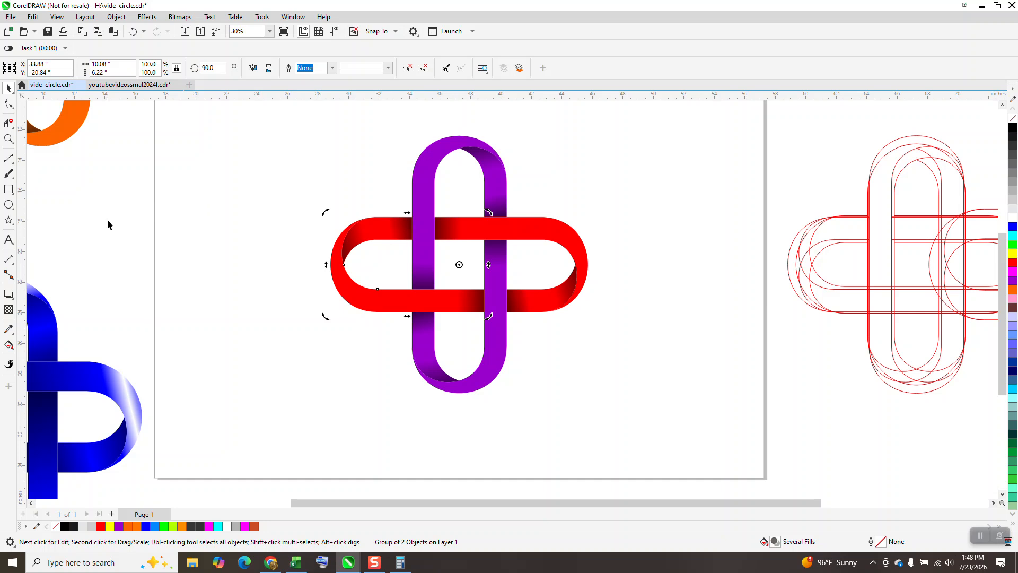
mouse_move(296, 127)
mouse_down()
mouse_move(328, 199)
mouse_move(638, 420)
mouse_up()
click(1013, 127)
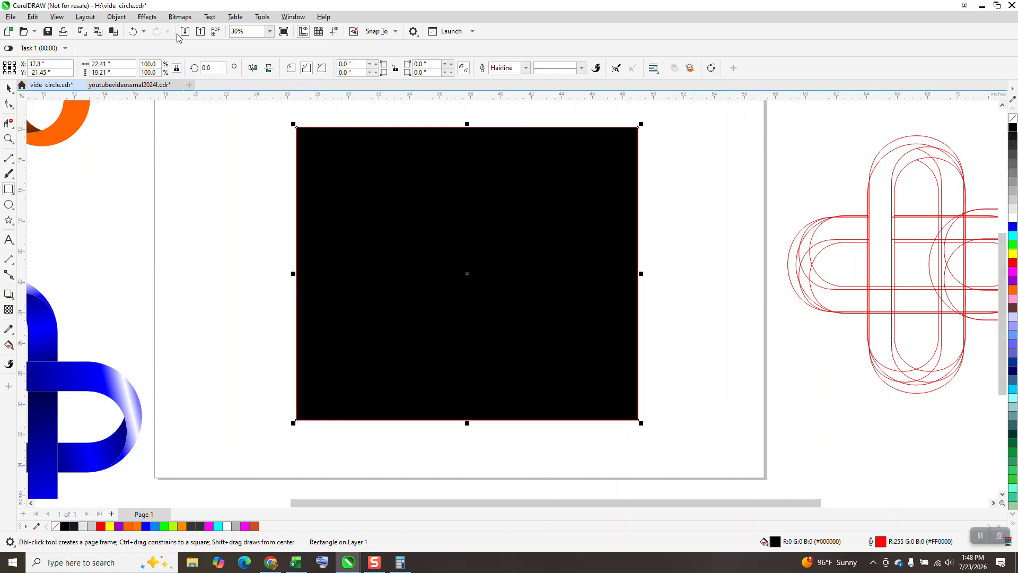
click(117, 16)
mouse_move(132, 192)
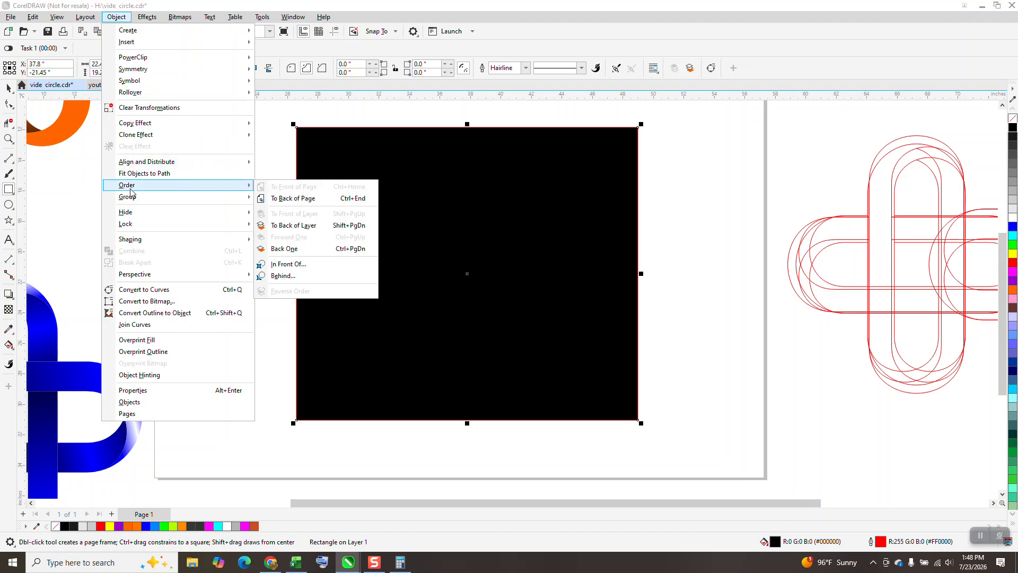
click(282, 199)
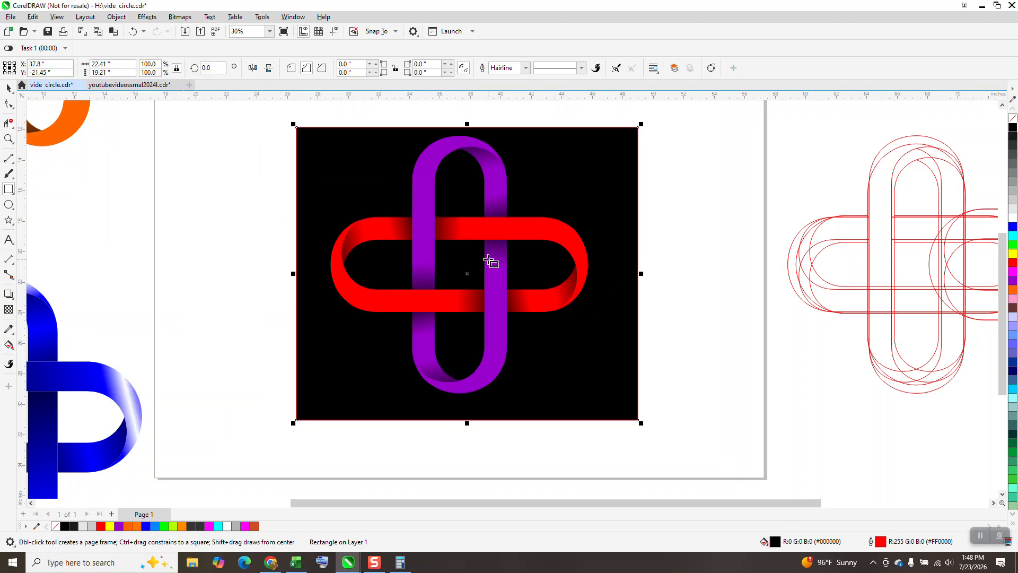
- Examine the multicolored and orange sample crosses and compare them with the red and purple cross
scroll(628, 316, down, 2)
click(9, 139)
drag(103, 106, 255, 221)
scroll(266, 226, down, 5)
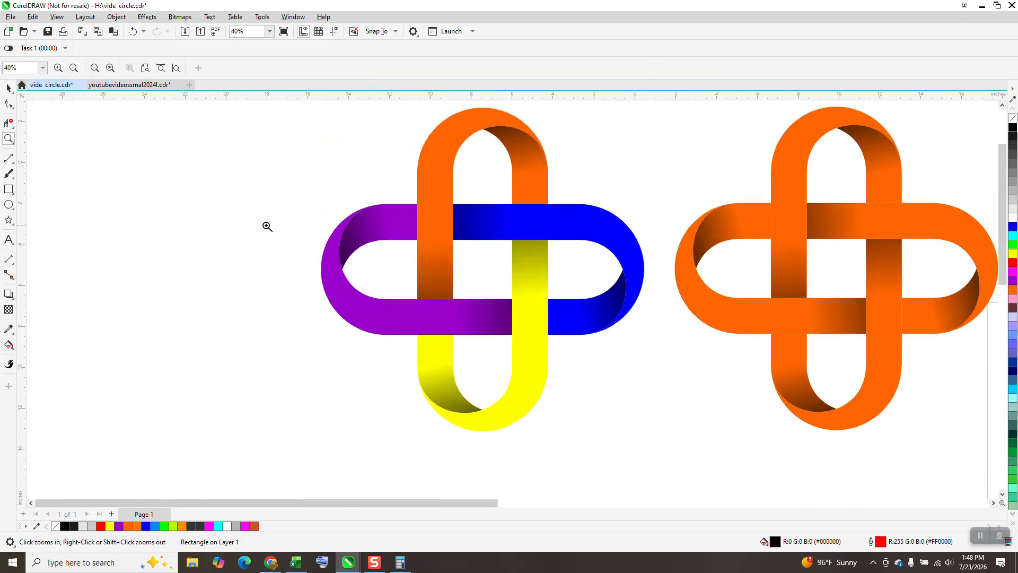
drag(597, 286, 744, 421)
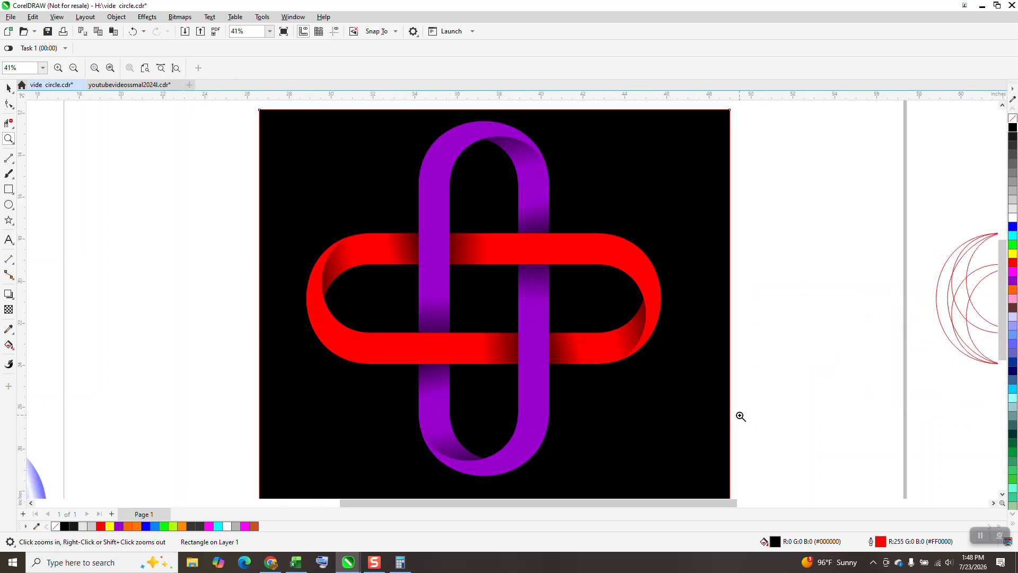
scroll(686, 378, down, 1)
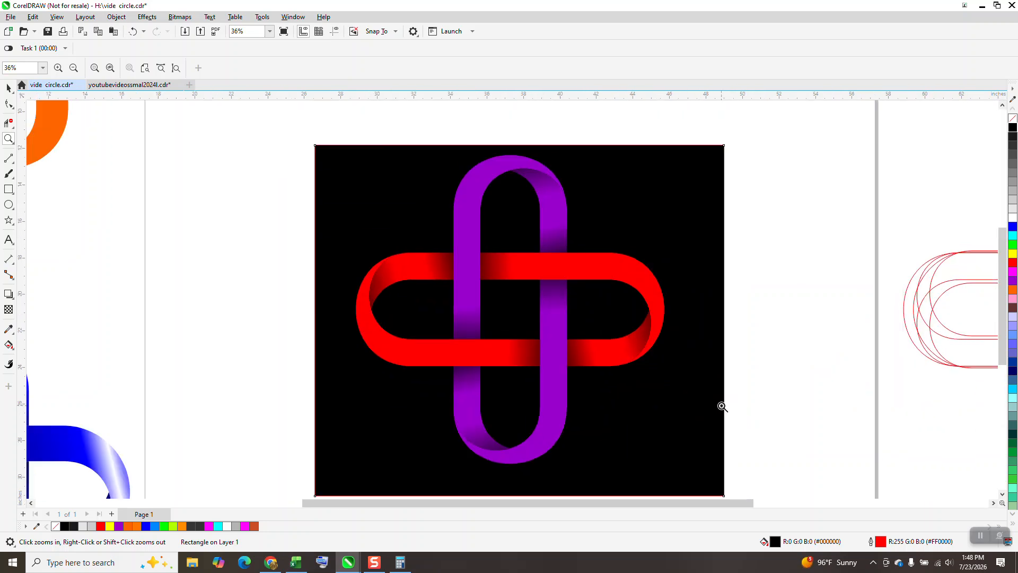